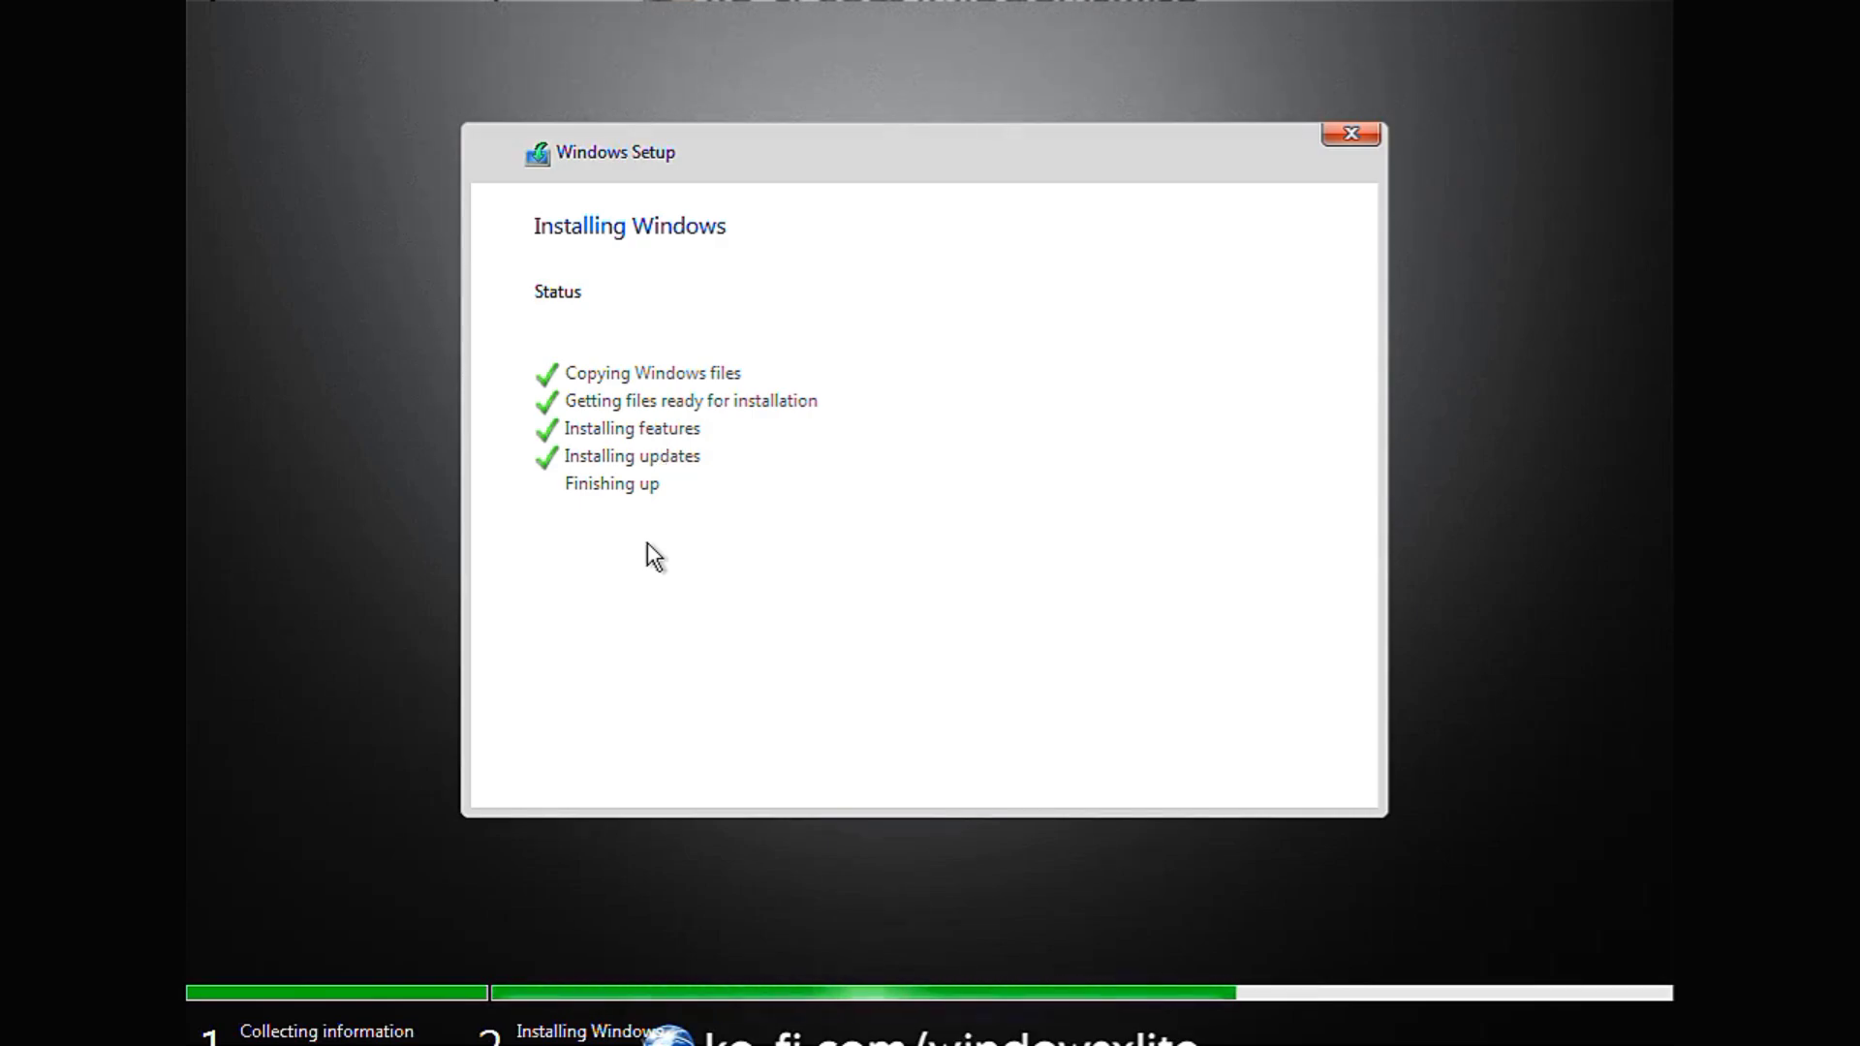
left_click(1328, 782)
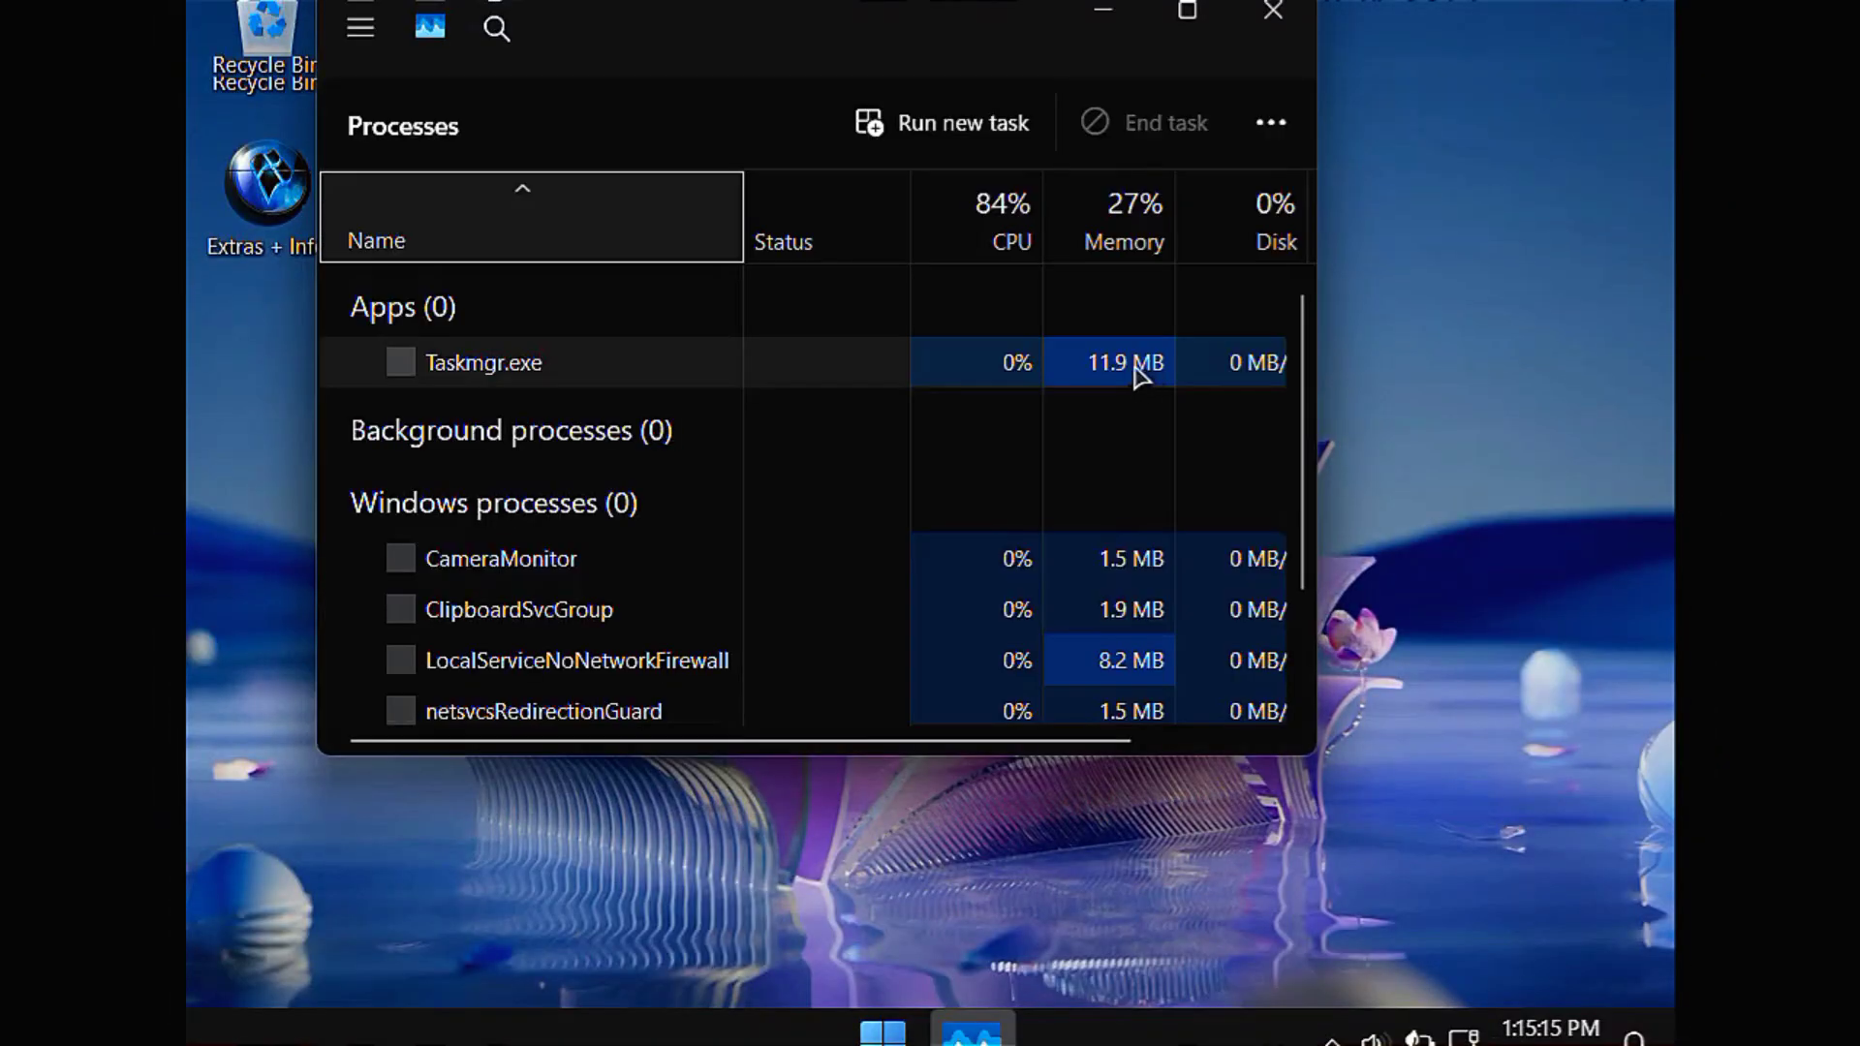
Maximize Task Manager and review the CPU, memory, disk and Ethernet performance of the fresh installation.
key("super+Up")
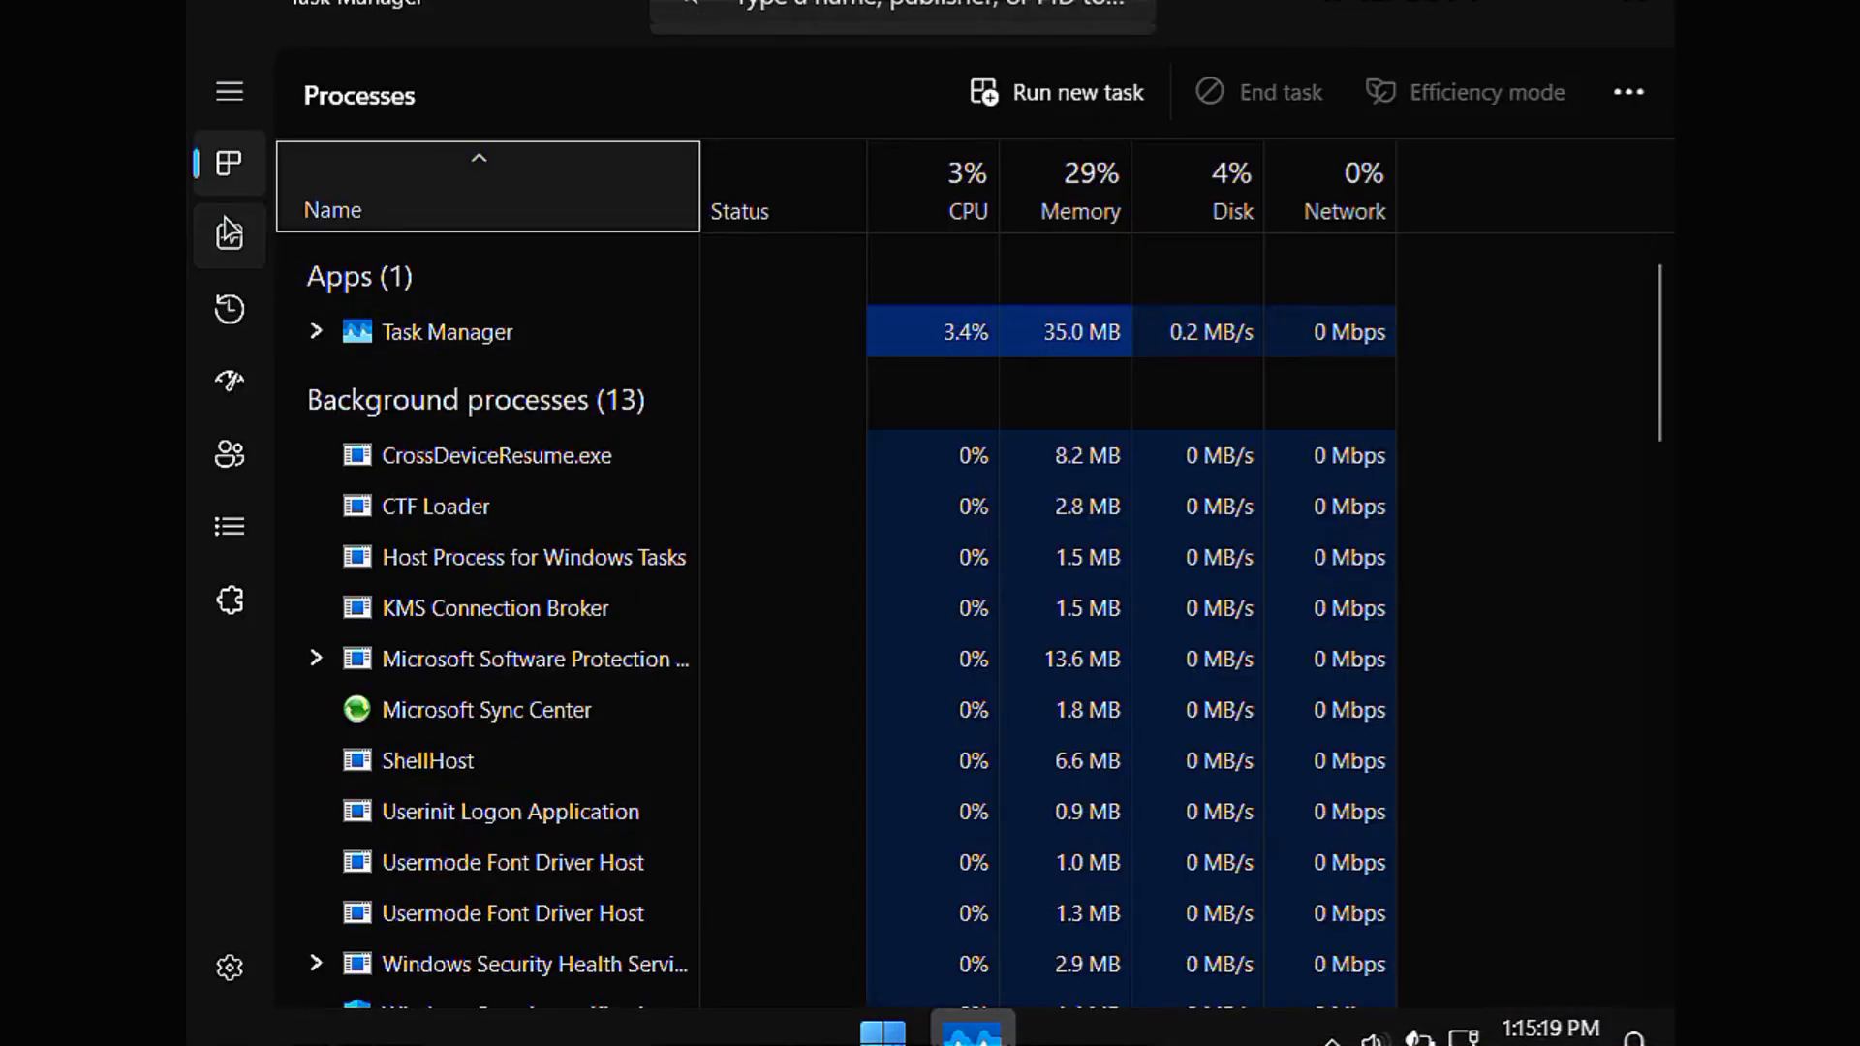
left_click(228, 236)
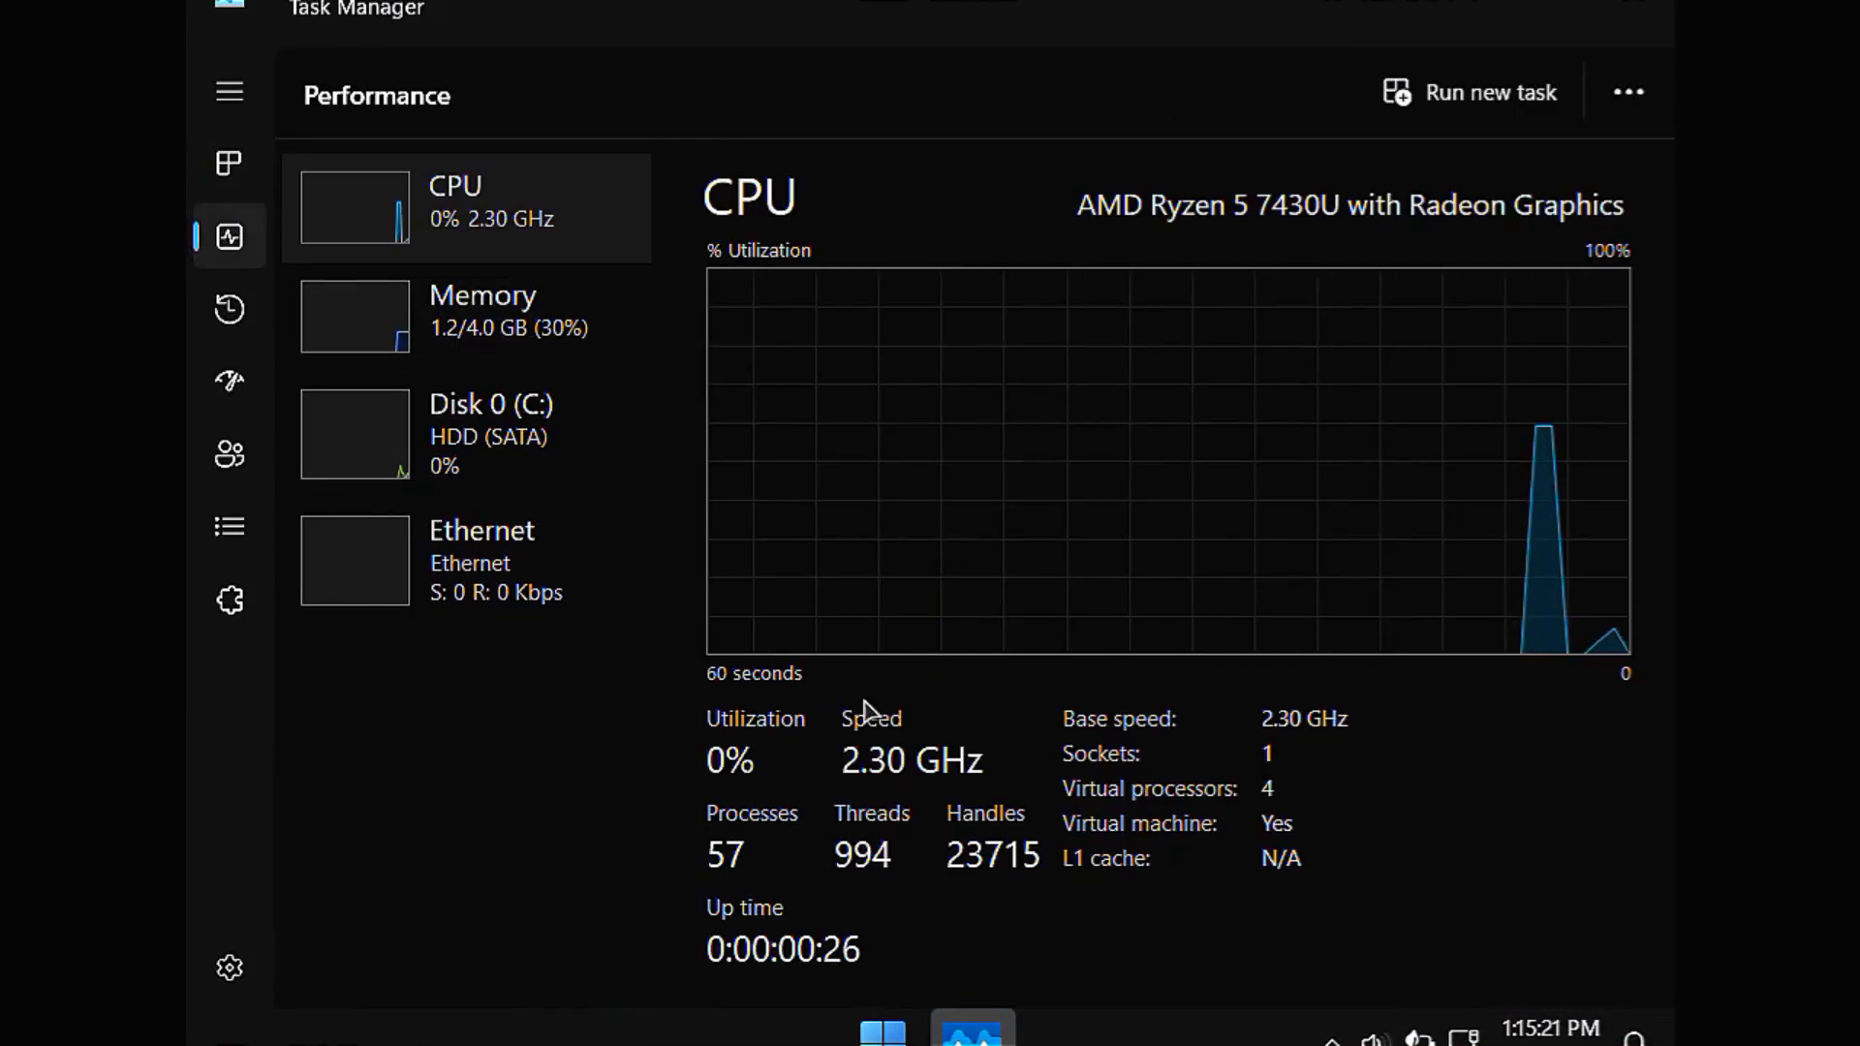
left_click(416, 357)
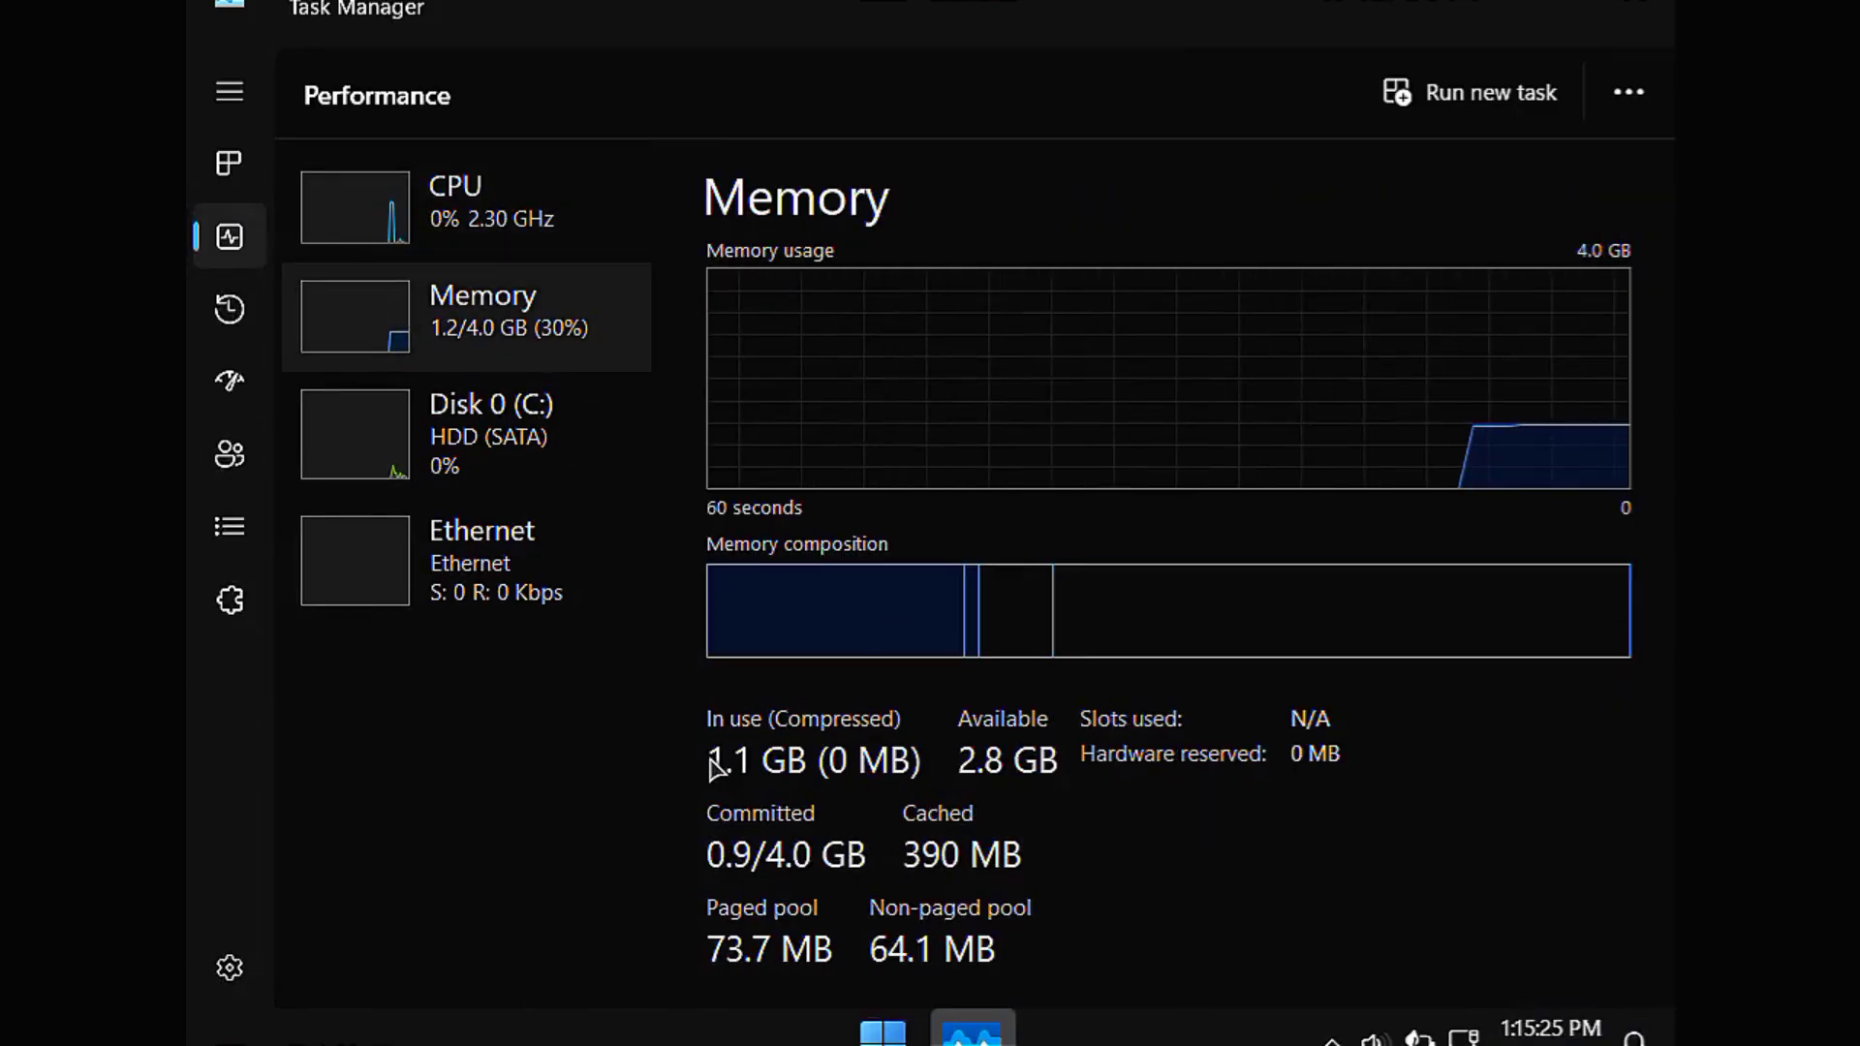
left_click(581, 432)
left_click(577, 561)
Check the app history in Task Manager with the navigation labels expanded, and close Task Manager.
left_click(196, 327)
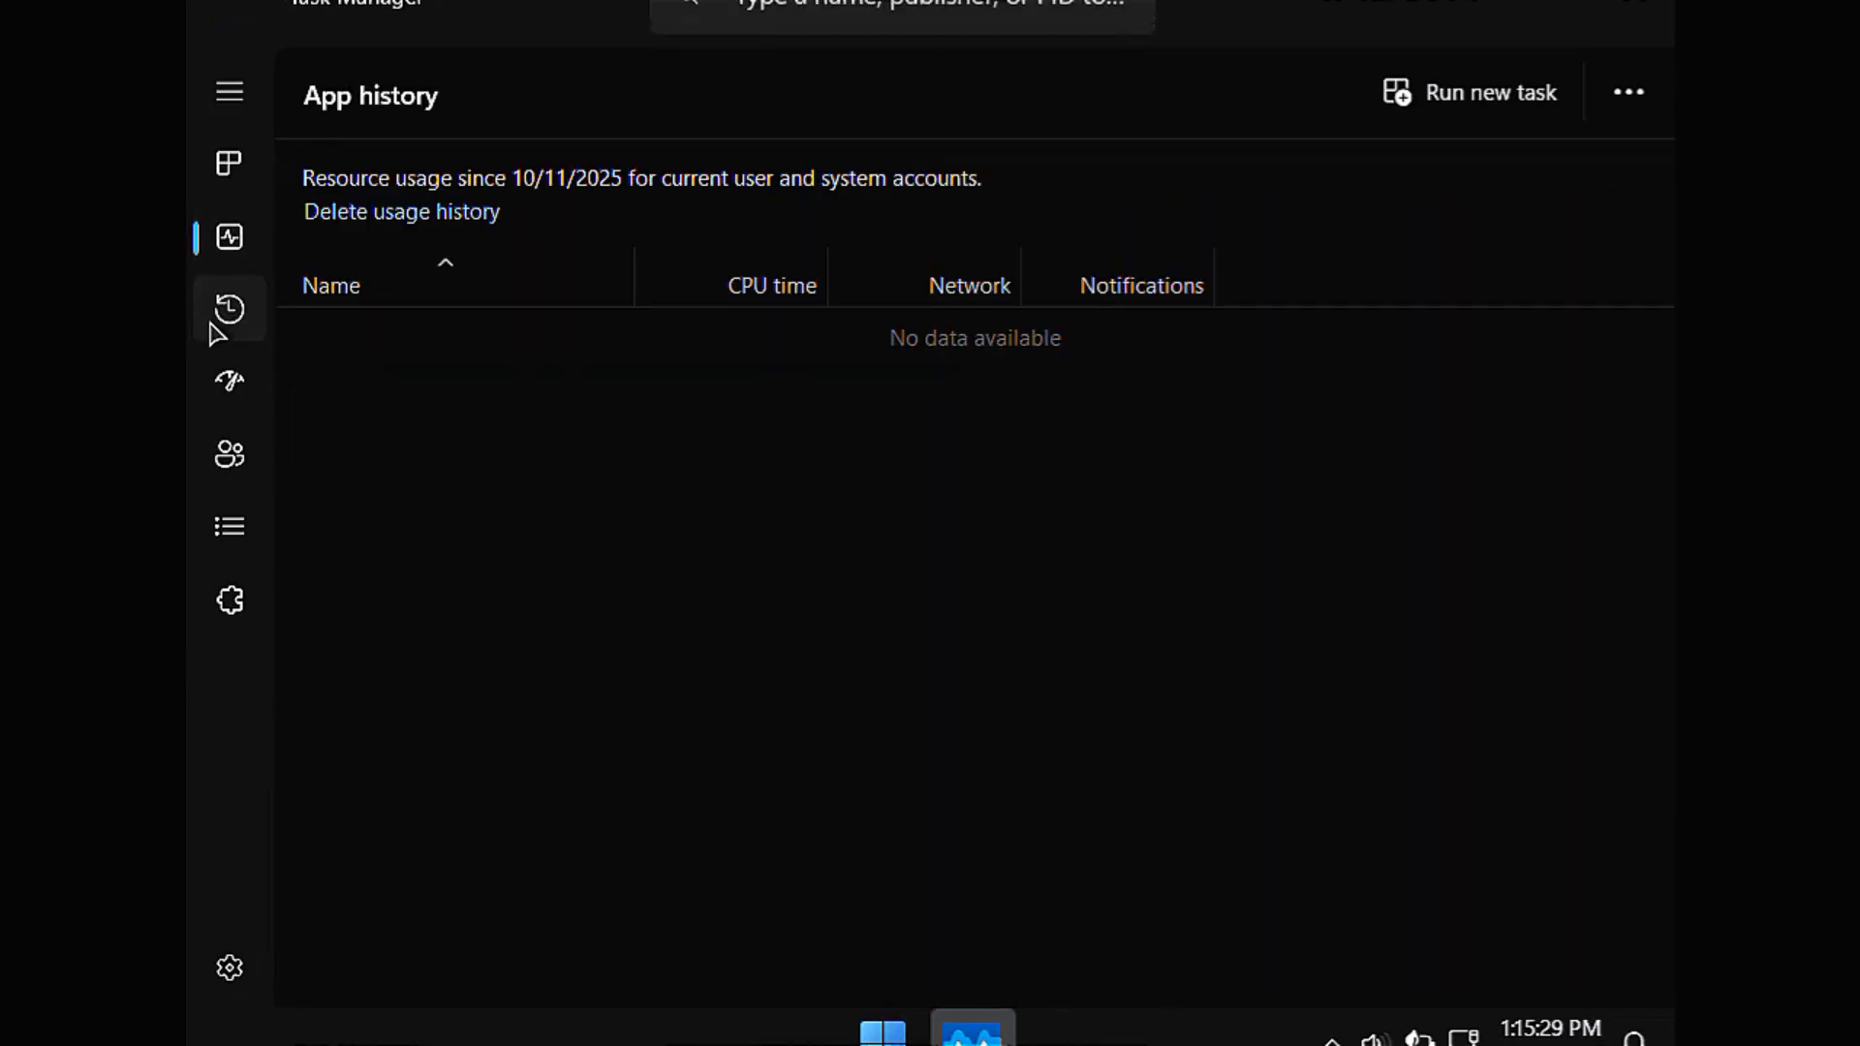
left_click(232, 95)
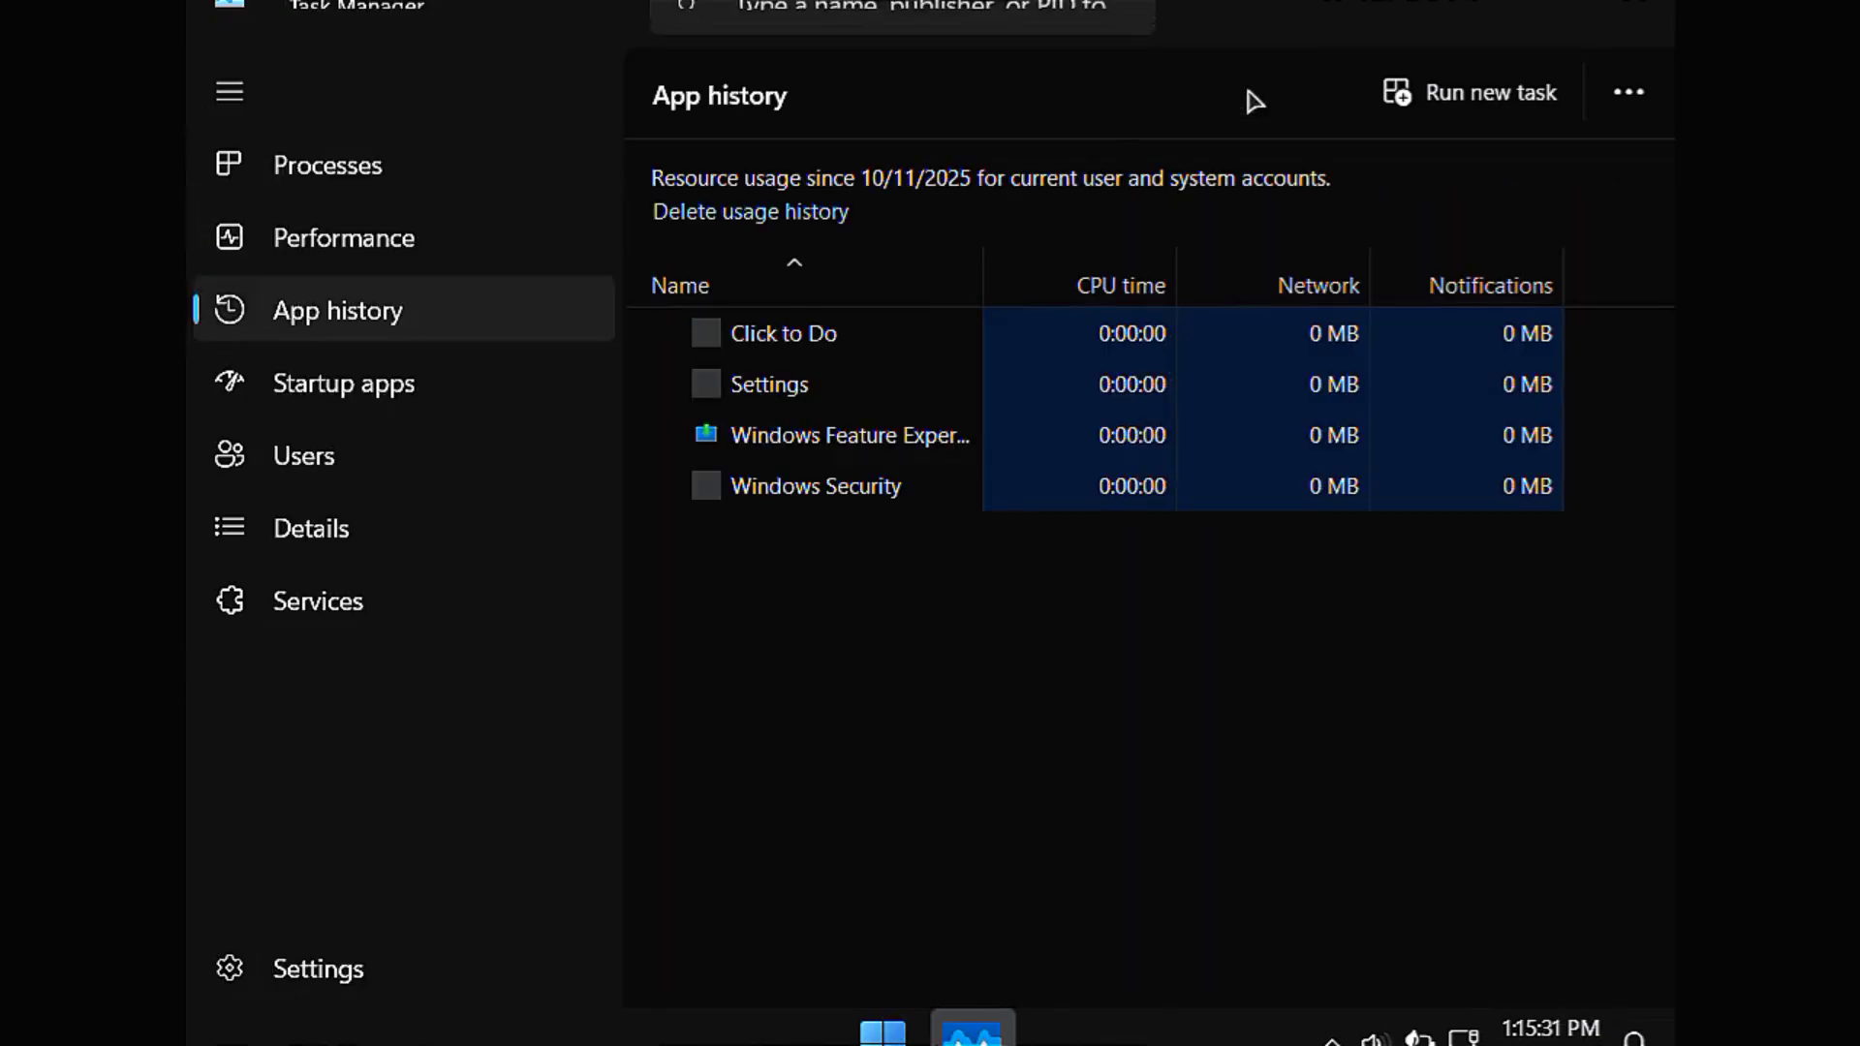
left_click(1635, 5)
Open Windows Settings, look through the list of installed apps, and close Settings.
key("super")
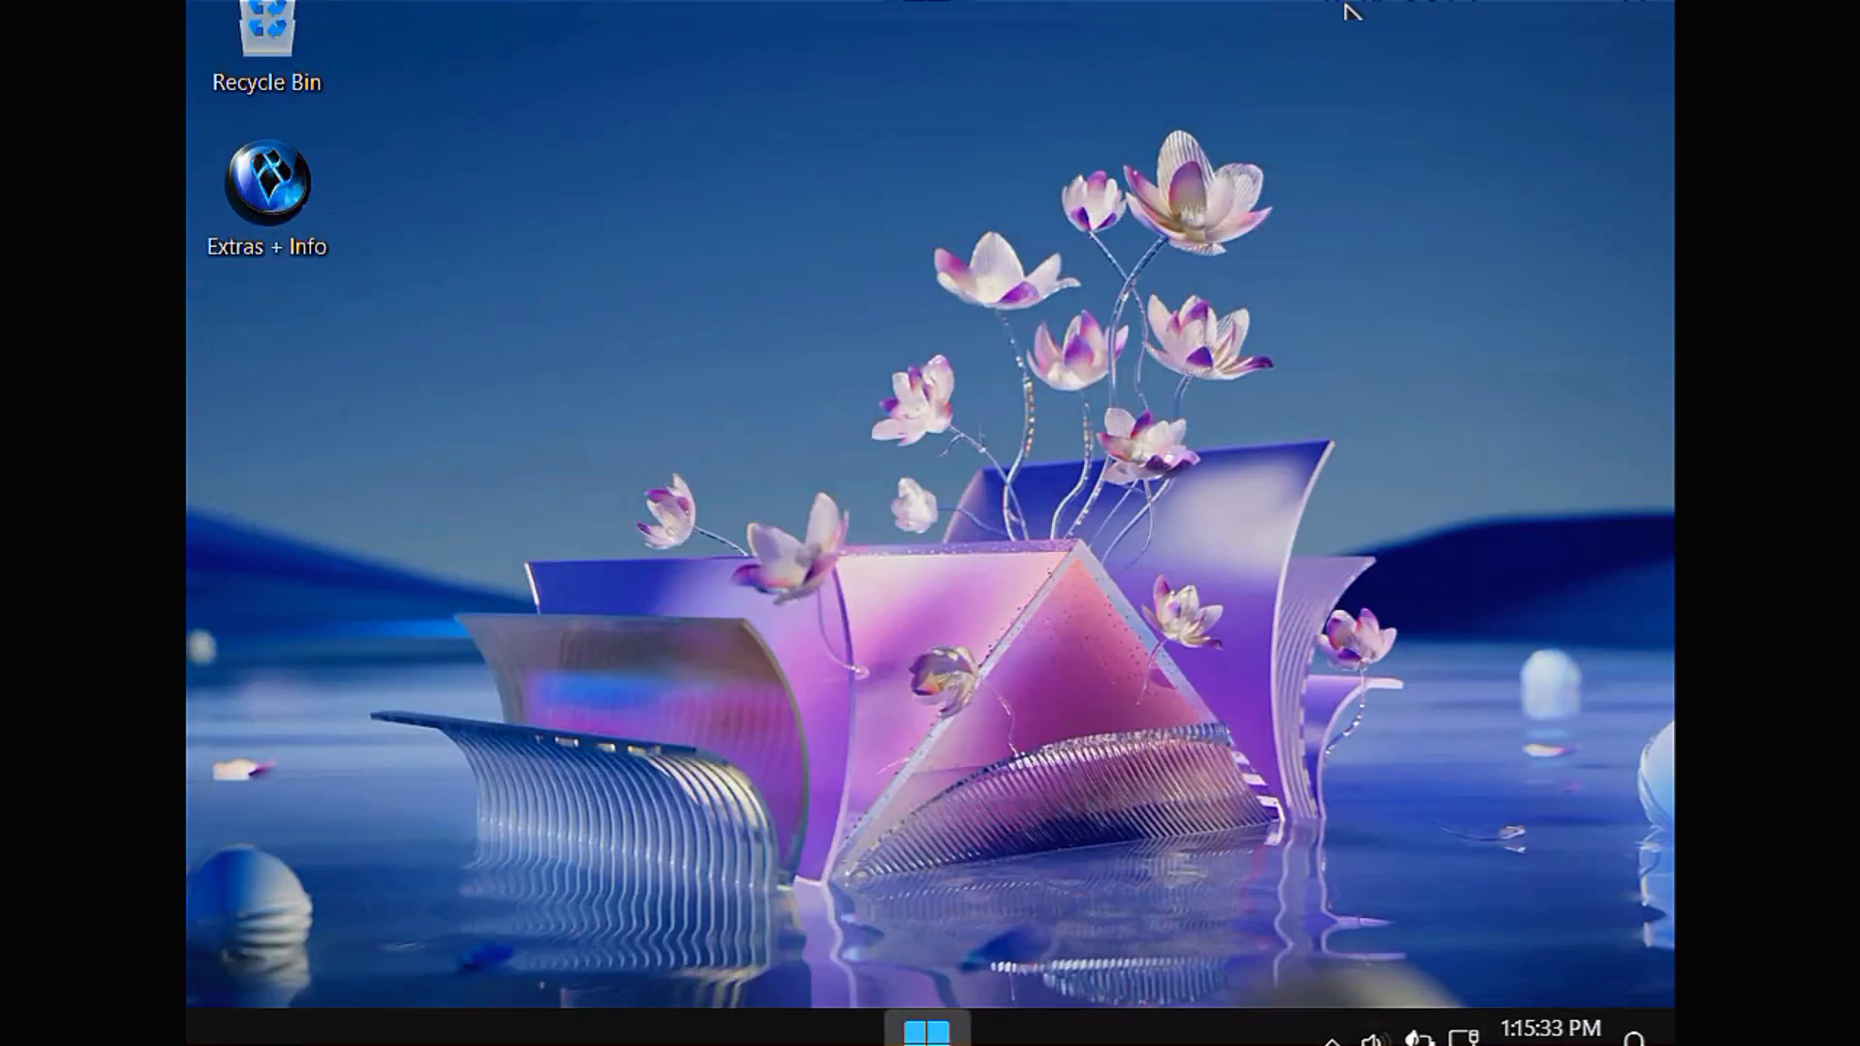
left_click(1127, 819)
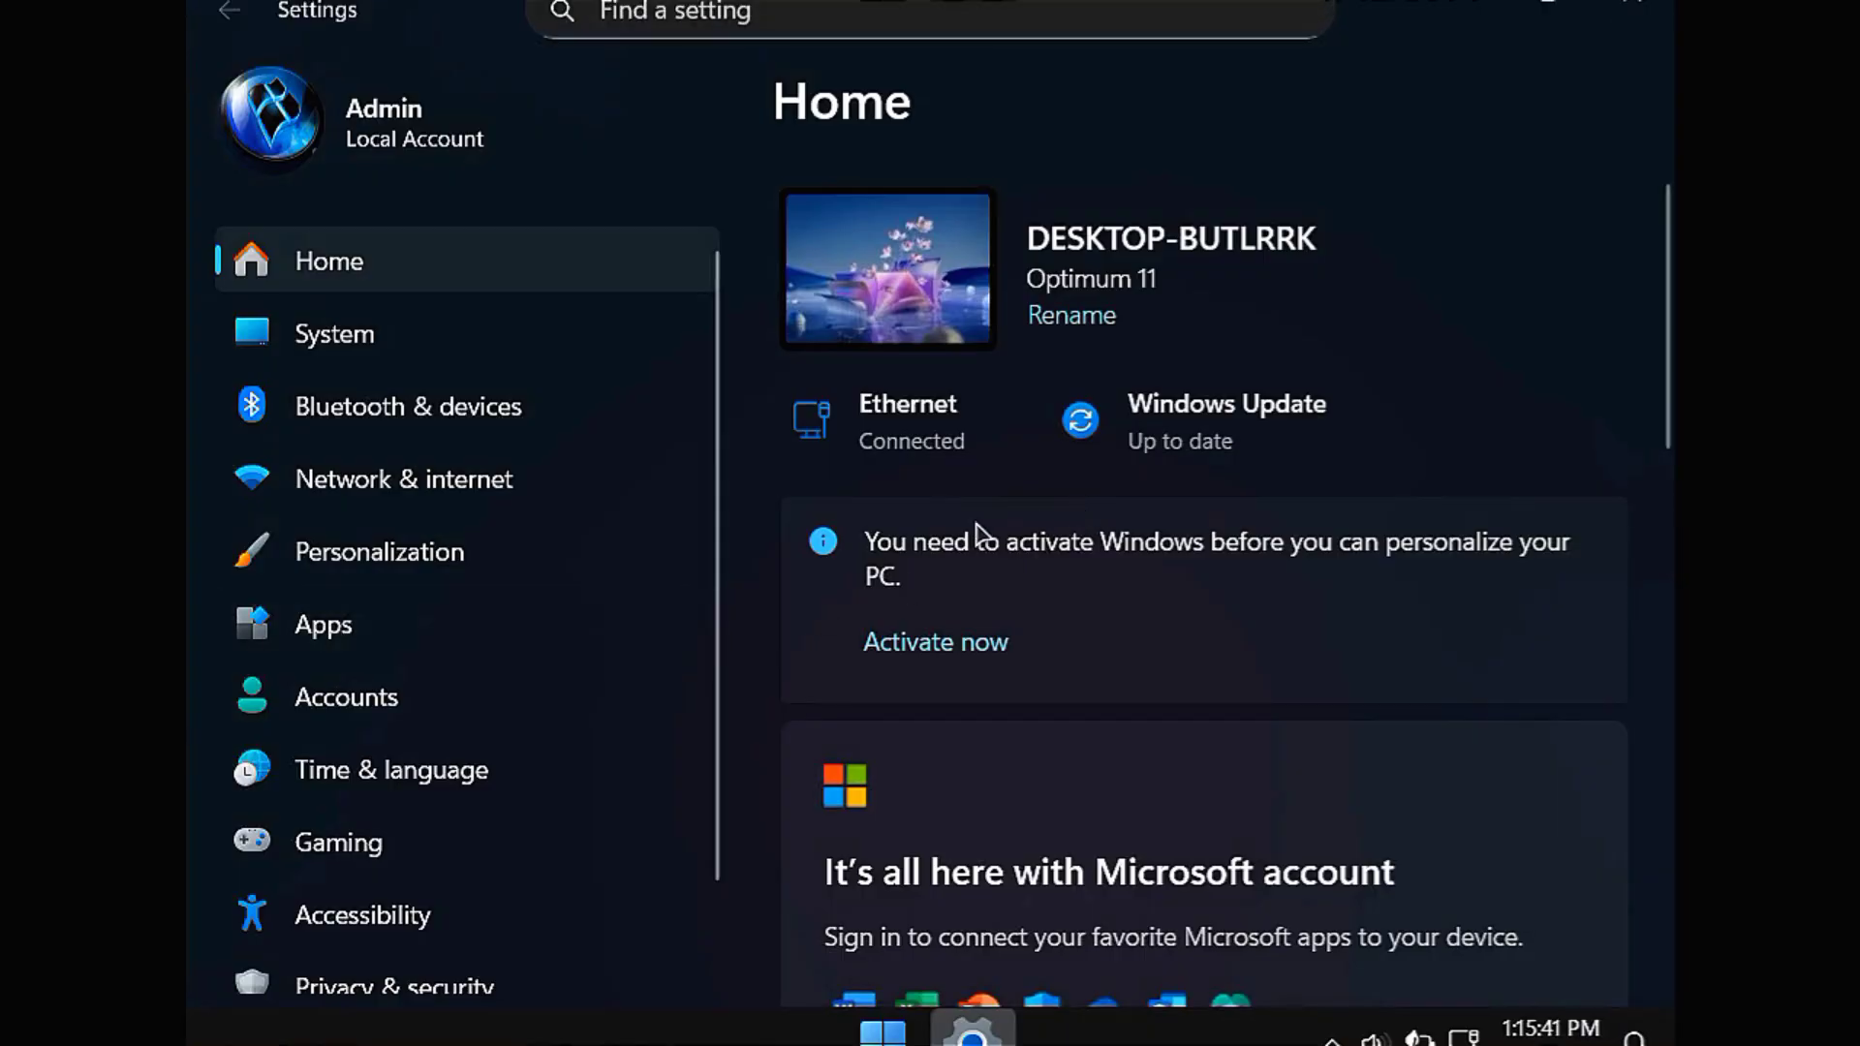
scroll(359, 479, "down", 1)
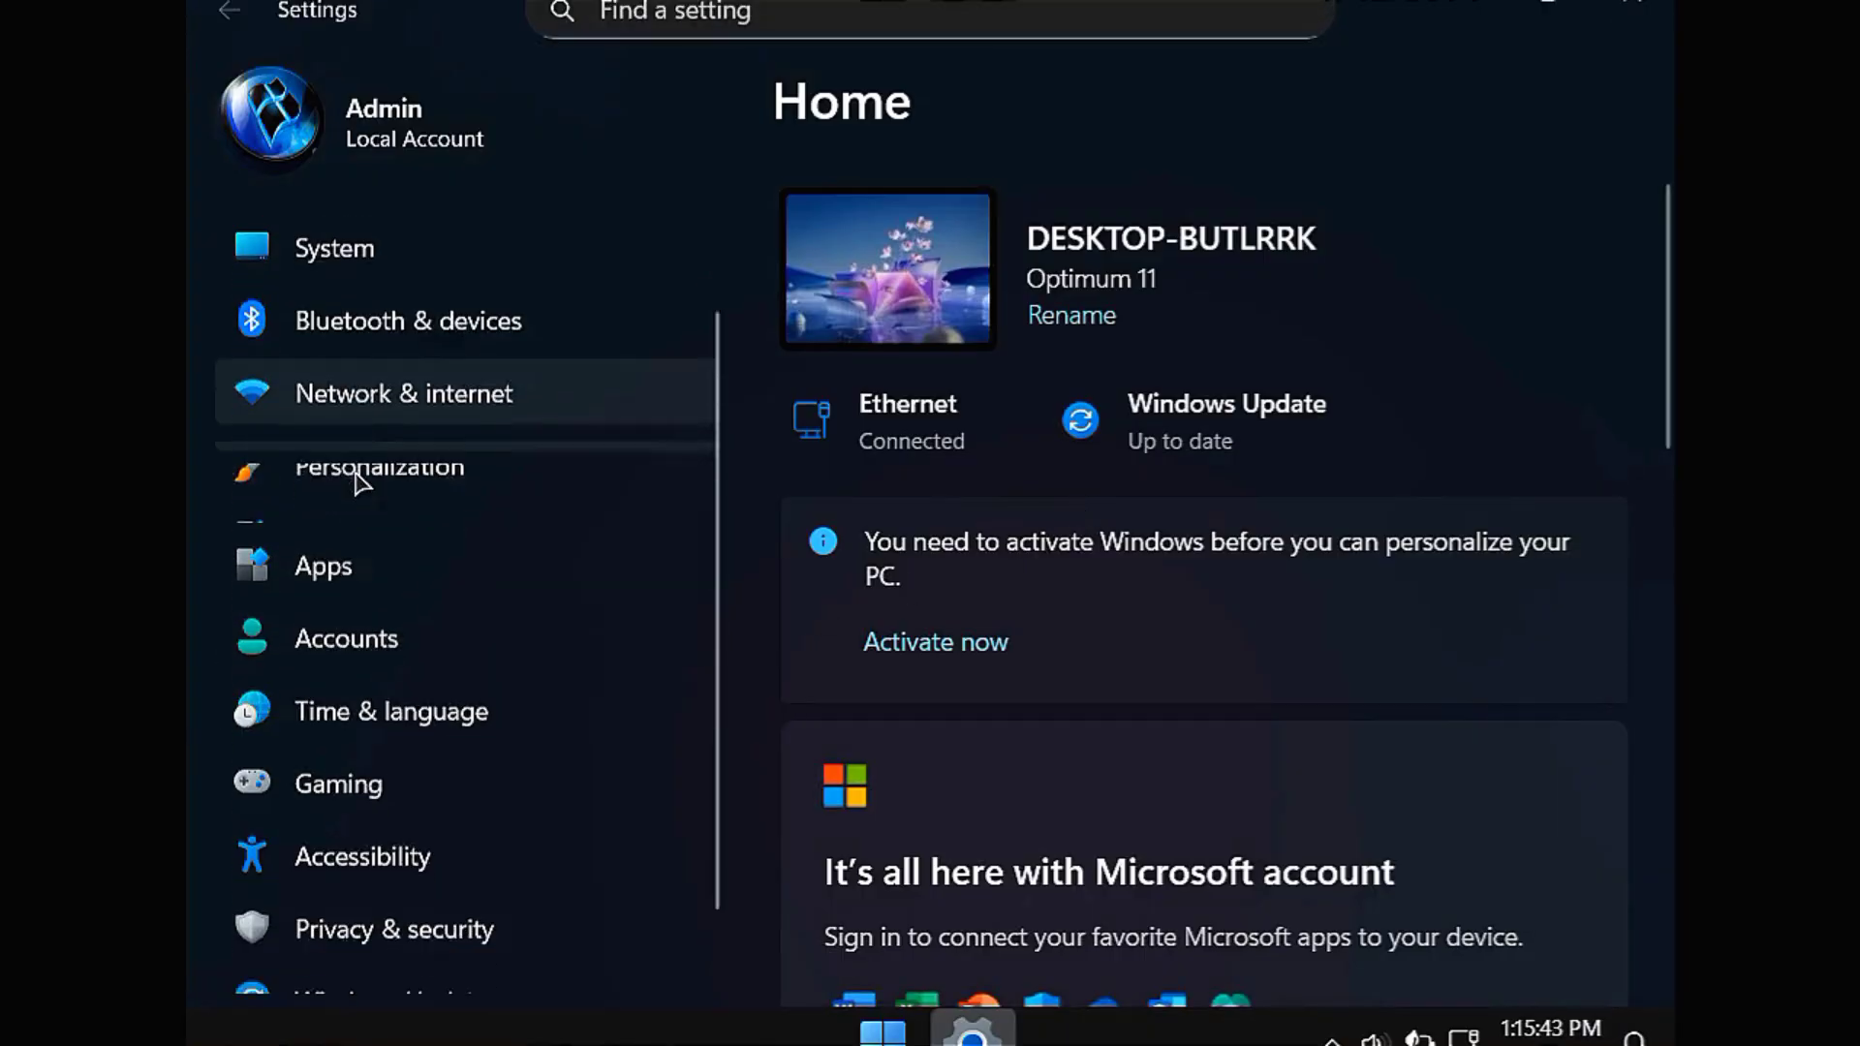
left_click(484, 541)
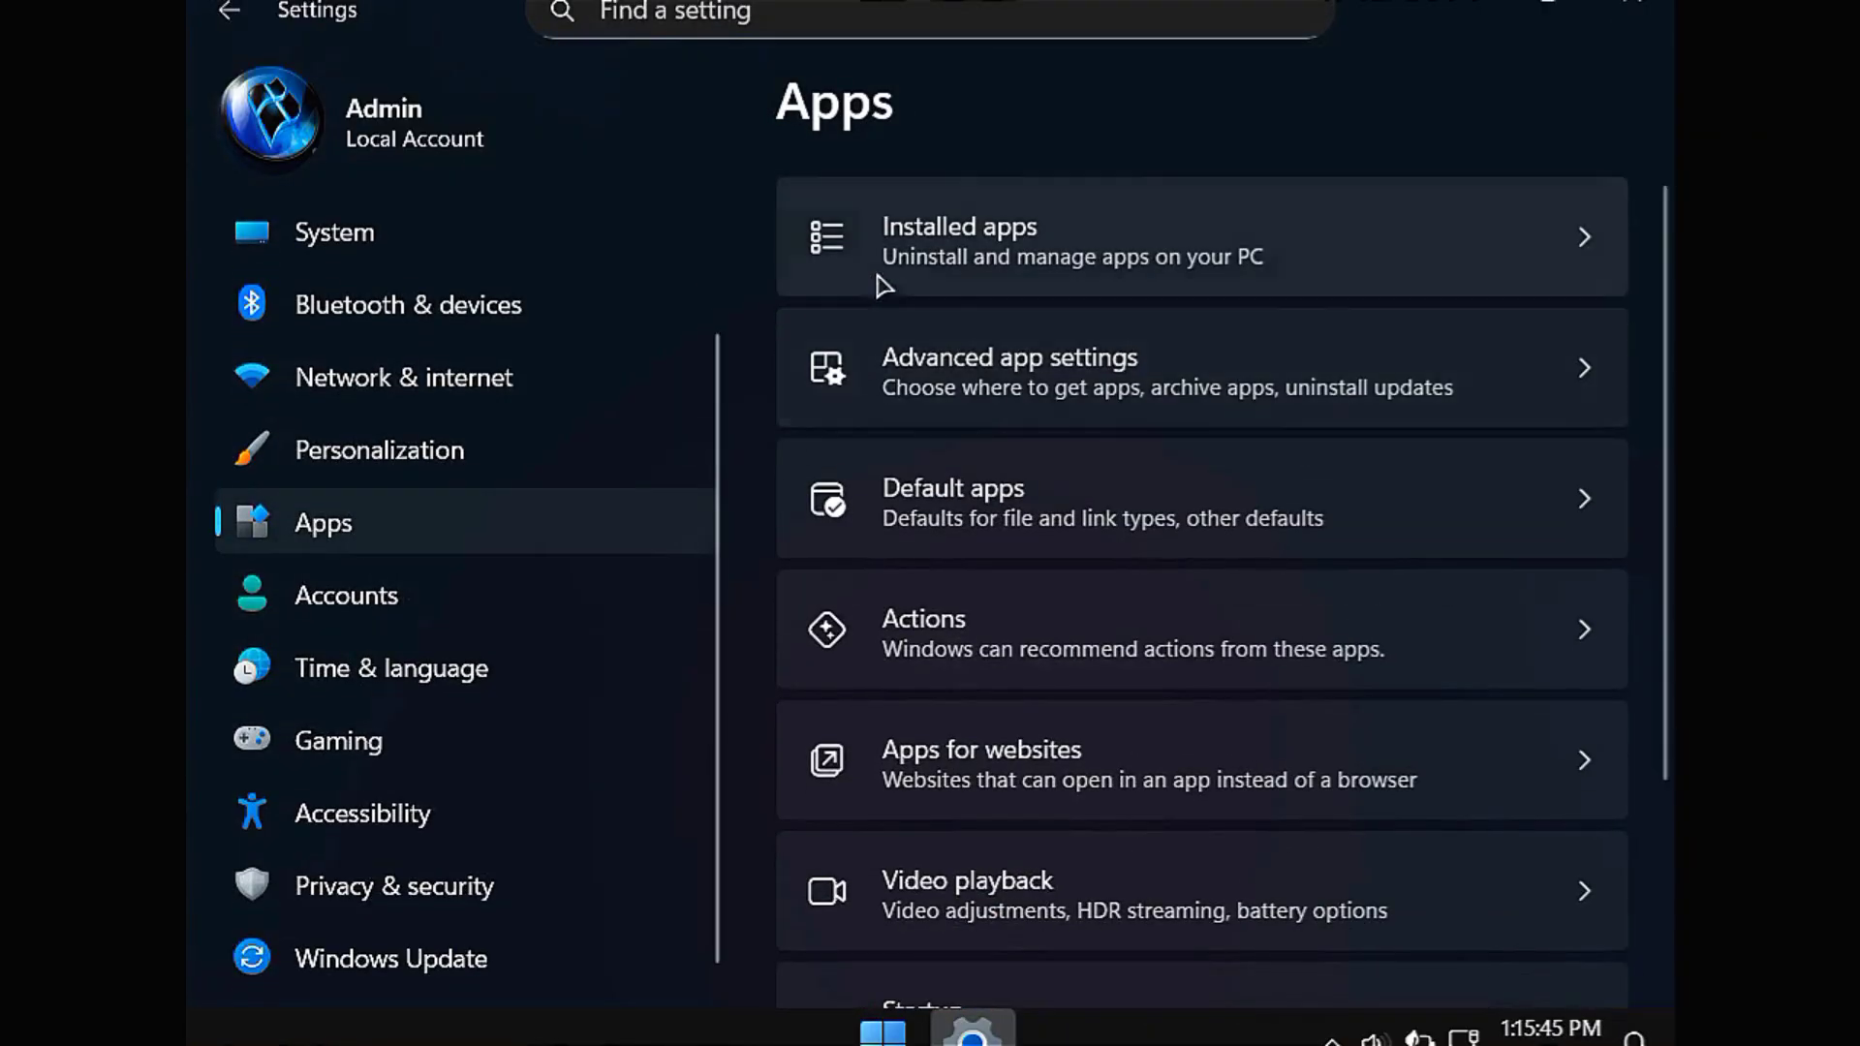
left_click(901, 252)
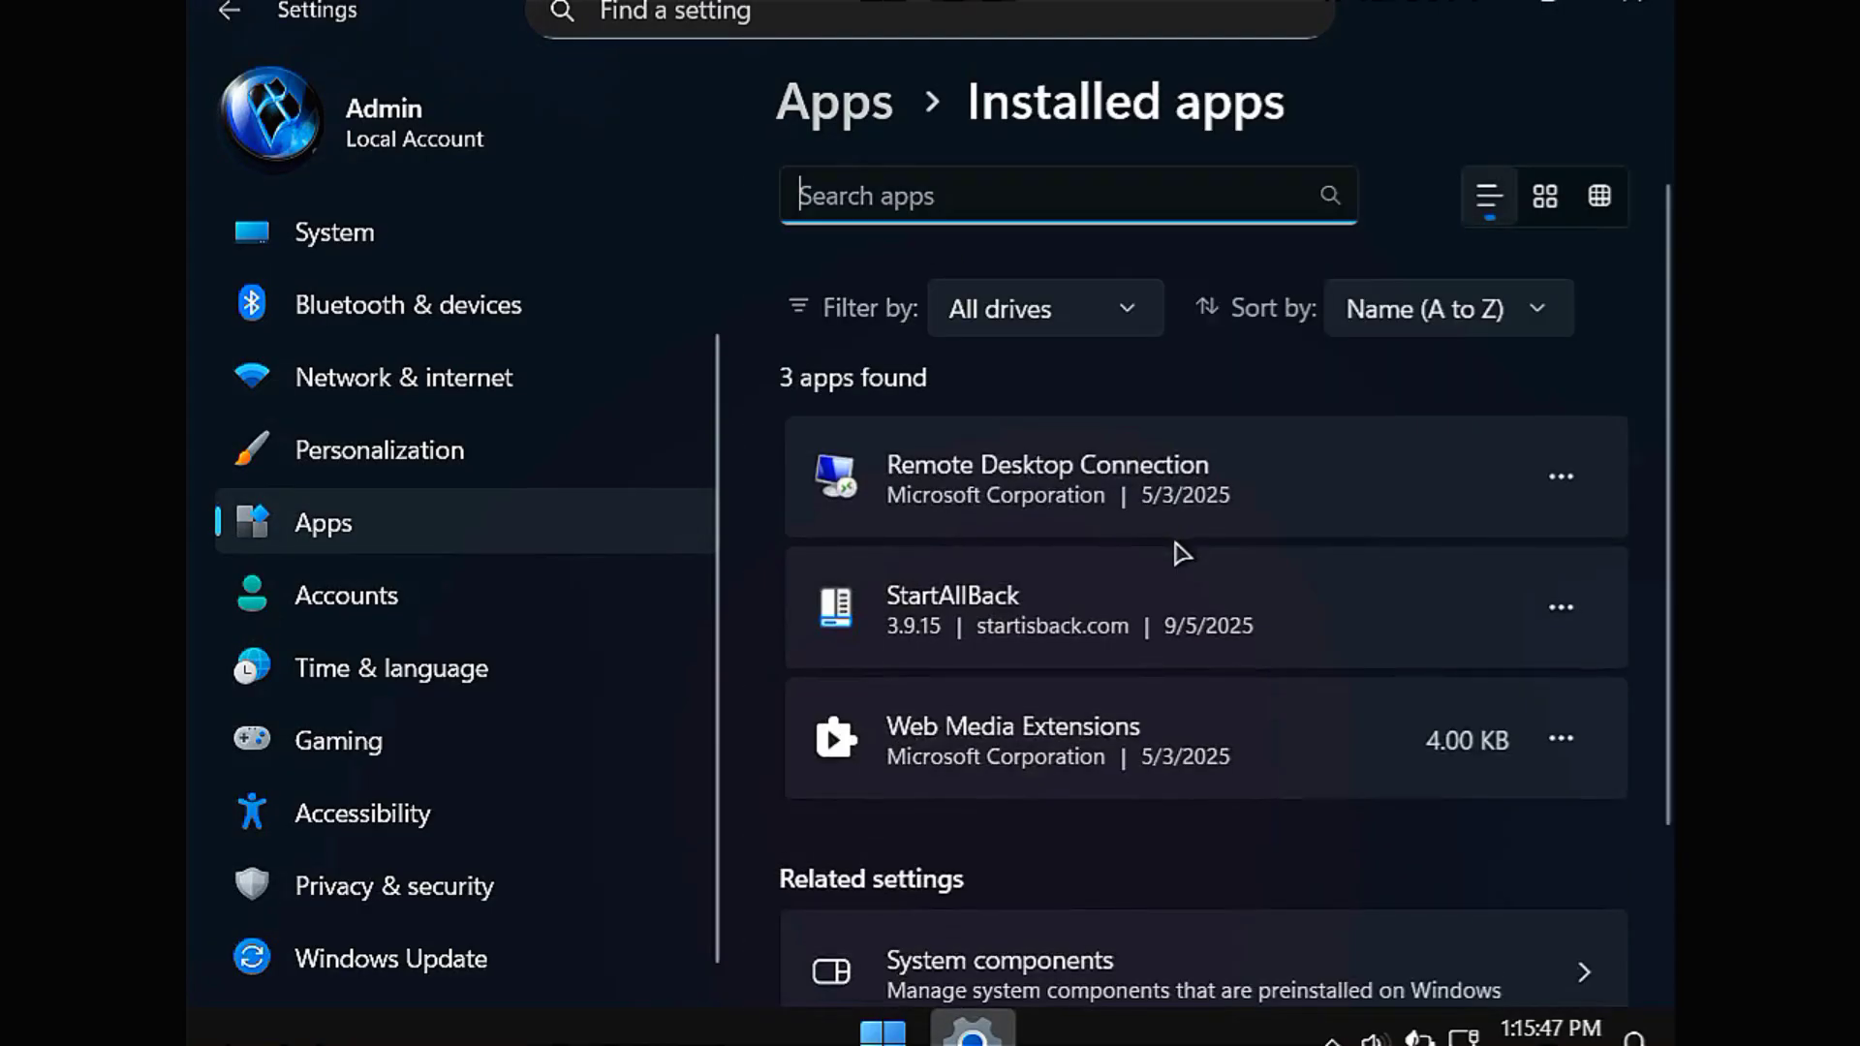
scroll(1179, 548, "down", 2)
scroll(1148, 550, "up", 1)
left_click(311, 232)
left_click(1632, 10)
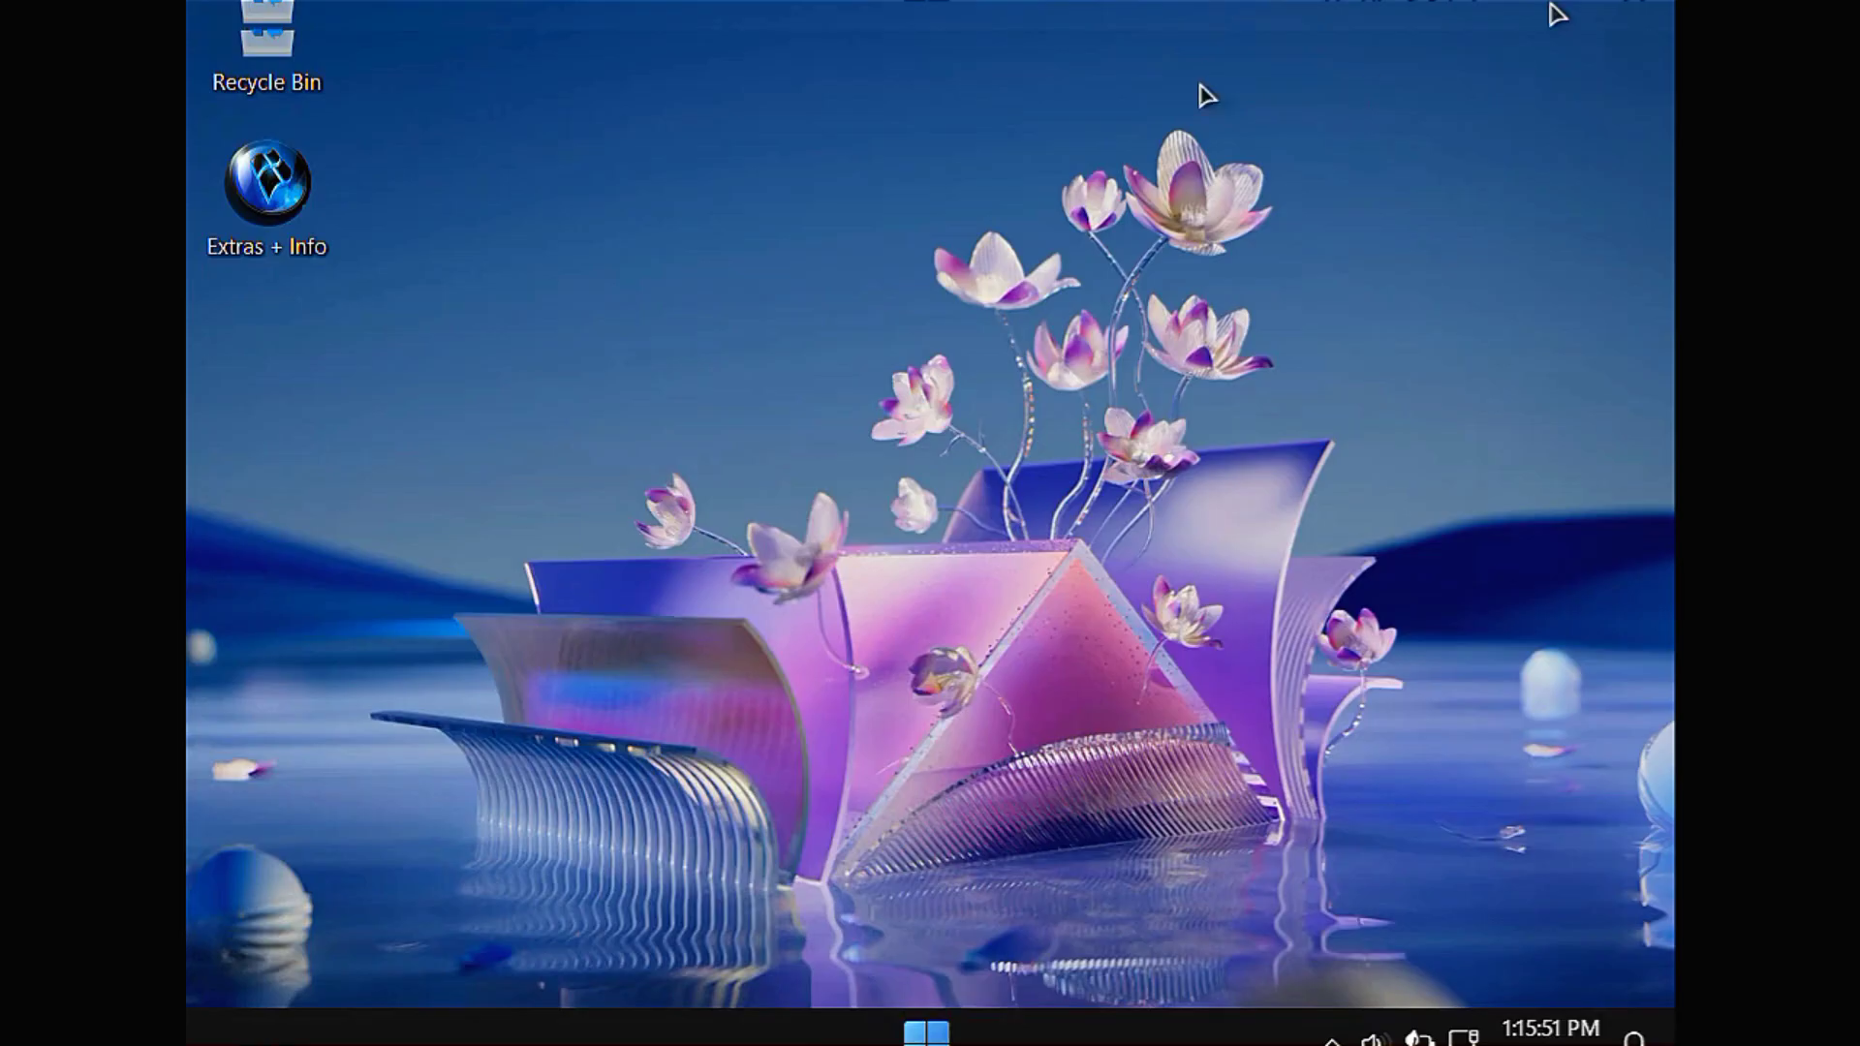
Open Extras + Info from the desktop and look through its Web Browser Installers and Windows X-Lite Info folders.
double_click(221, 211)
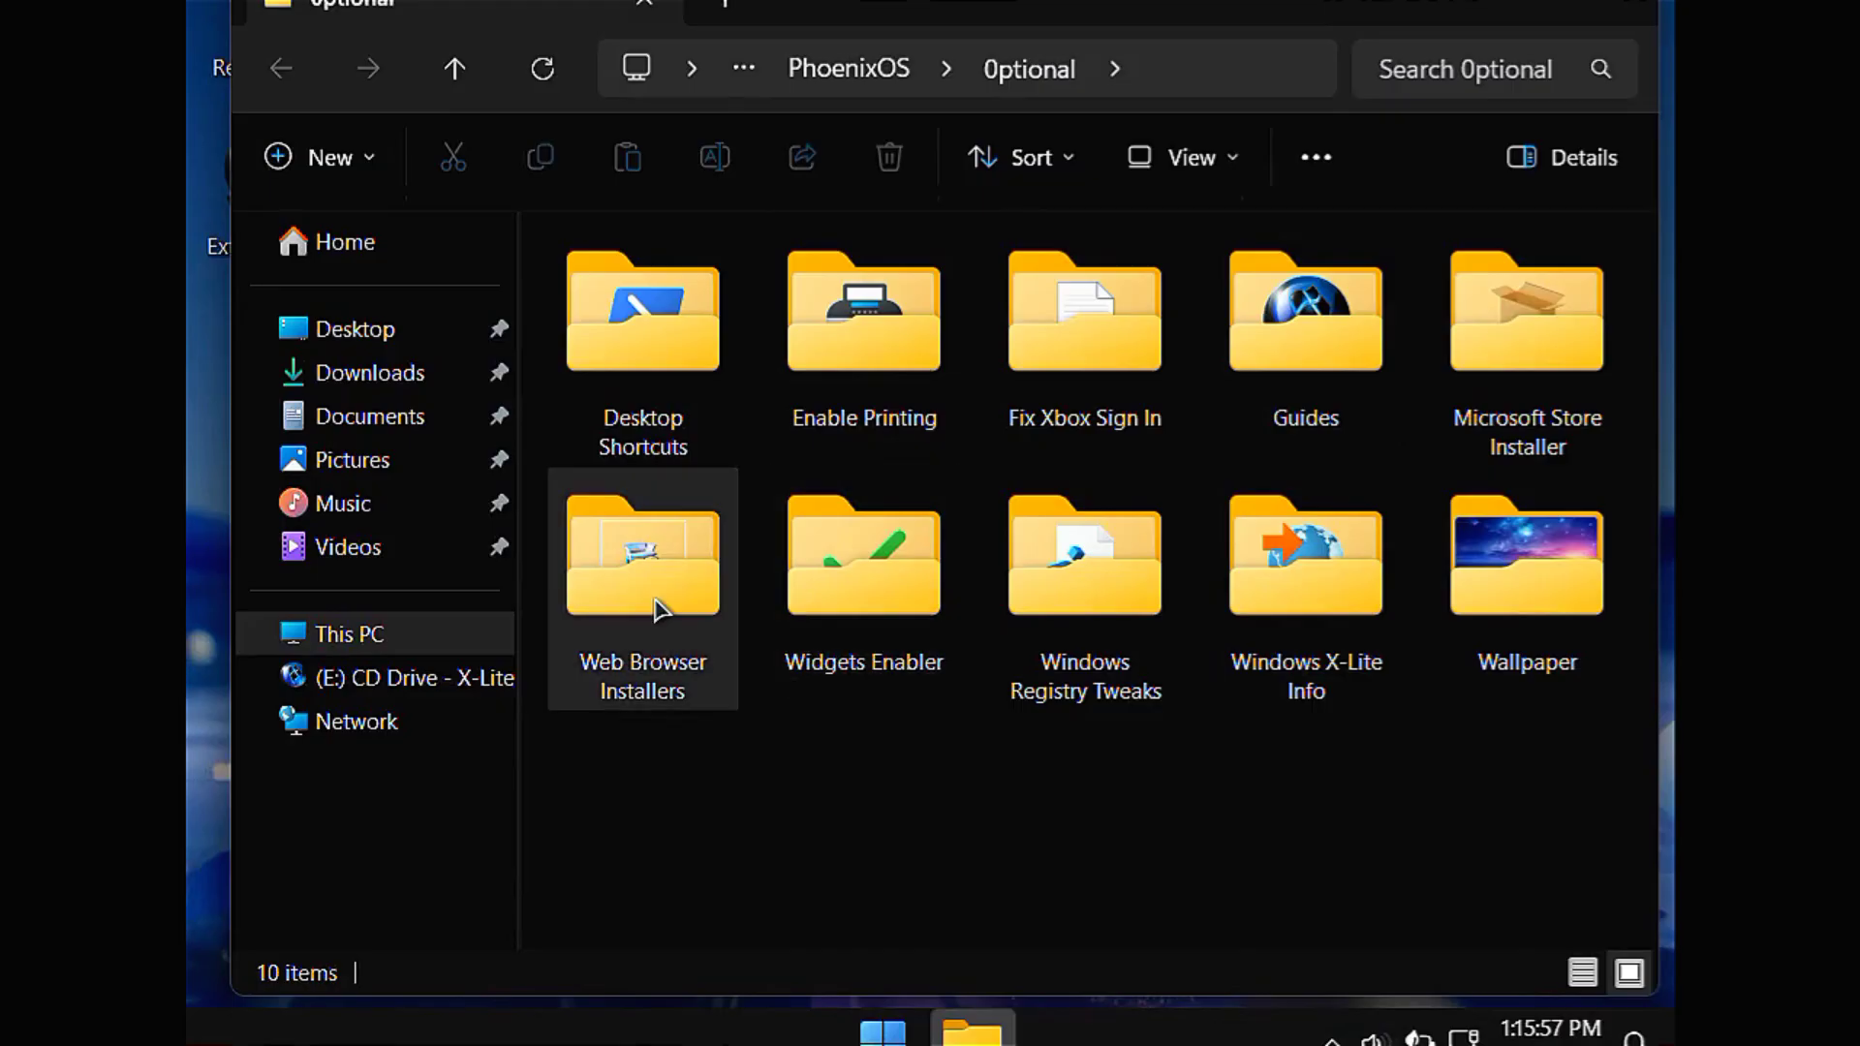
double_click(656, 603)
left_click_drag(1432, 583, 997, 552)
left_click(997, 552)
left_click(831, 60)
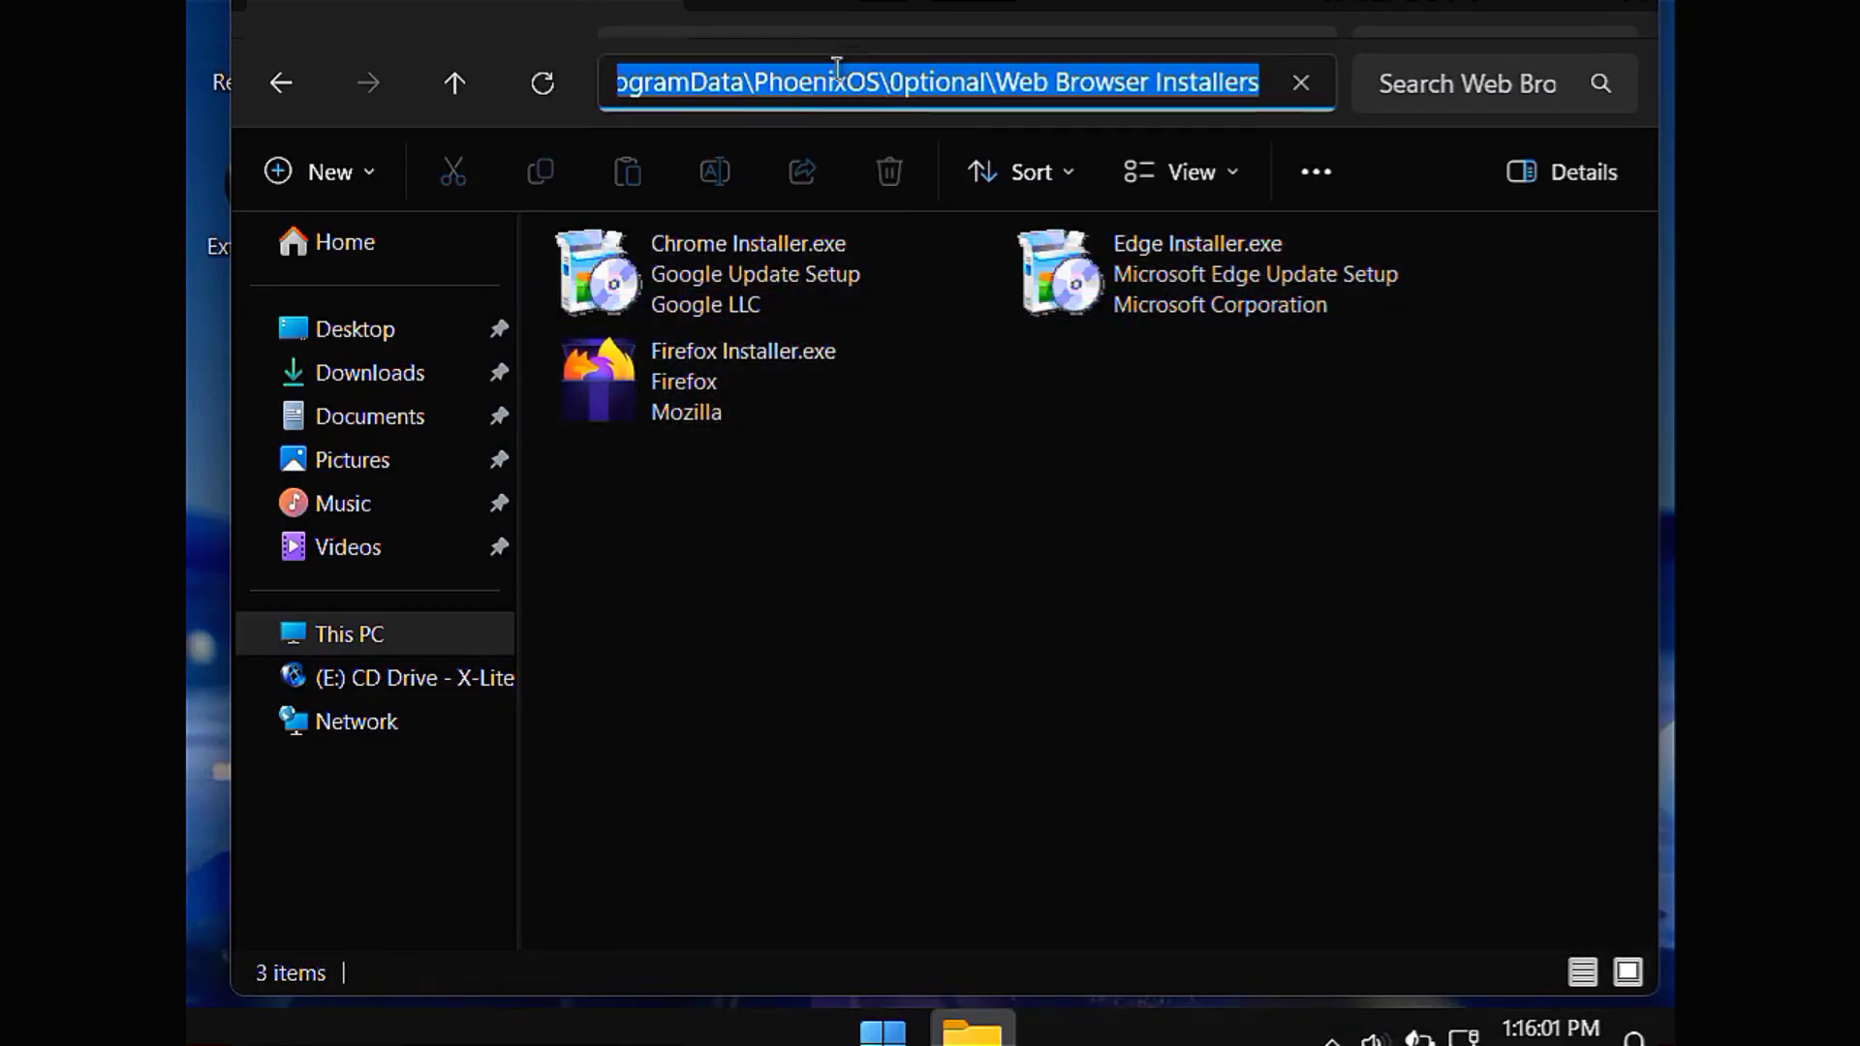
left_click(835, 67)
left_click(1101, 533)
left_click(849, 104)
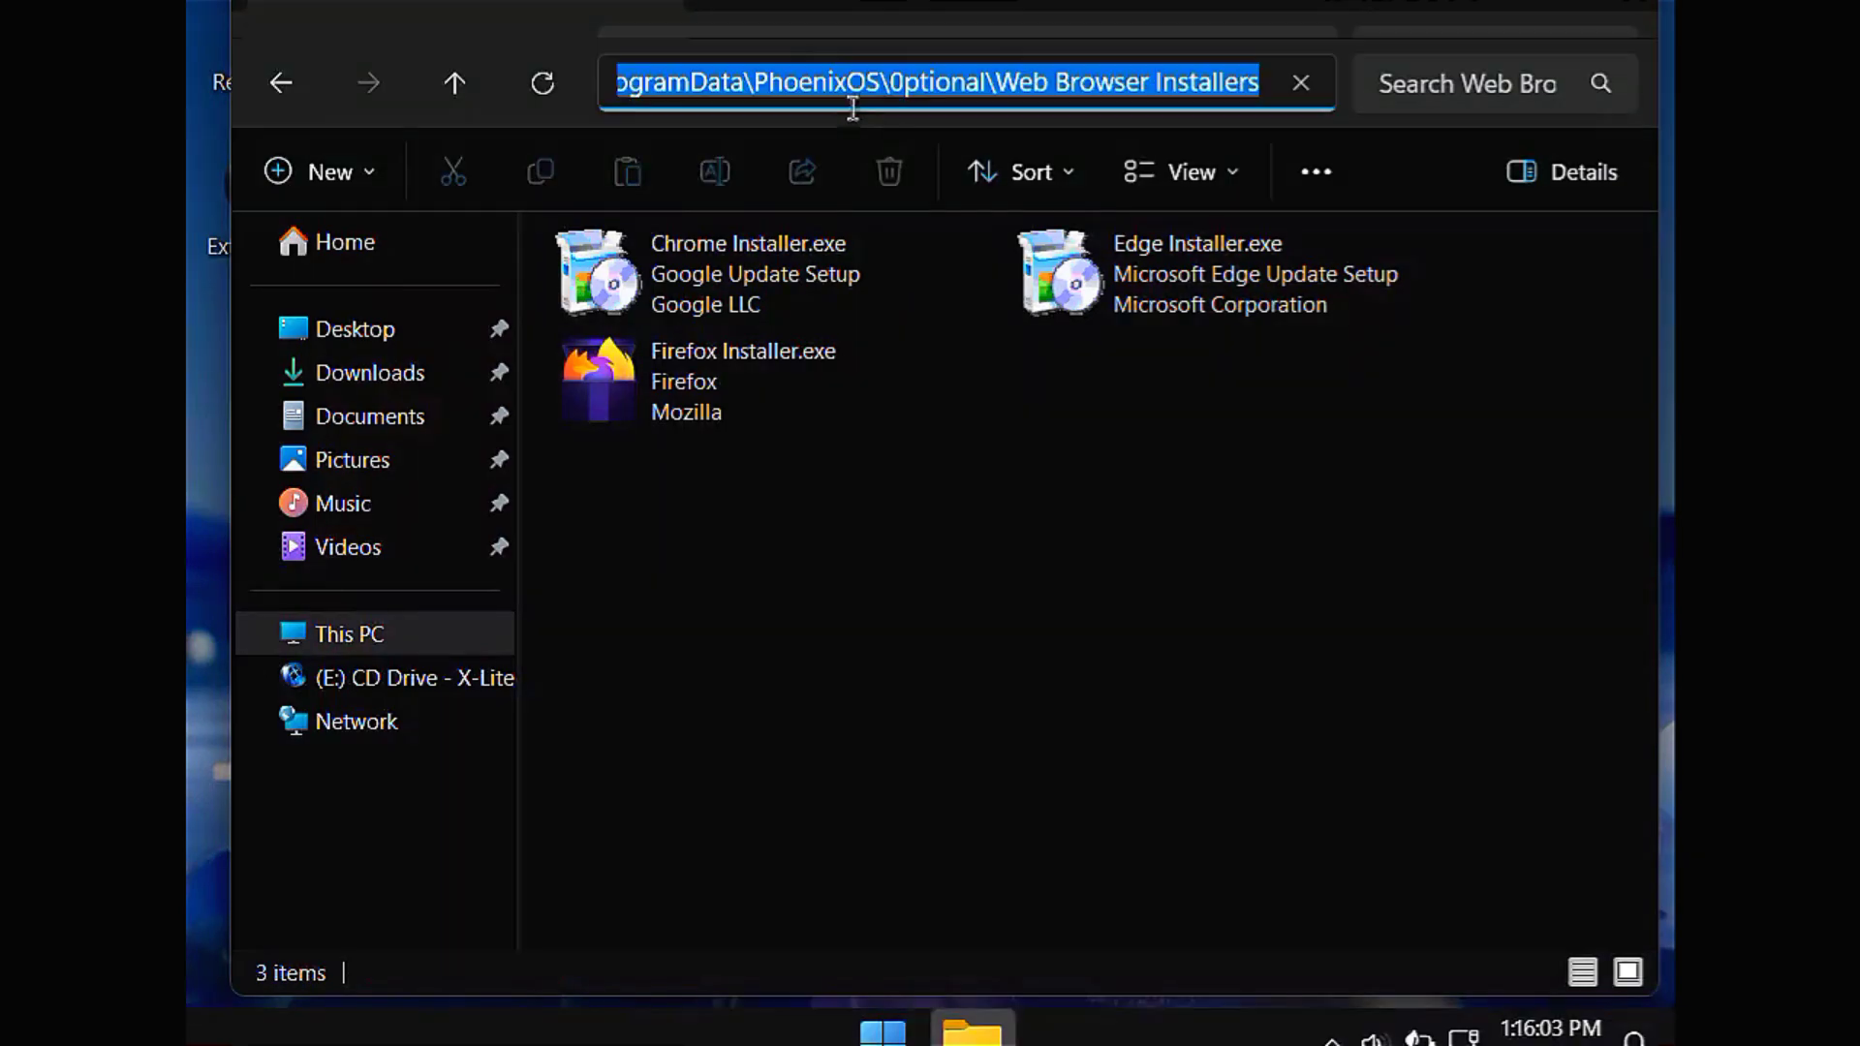
left_click(959, 407)
left_click(837, 87)
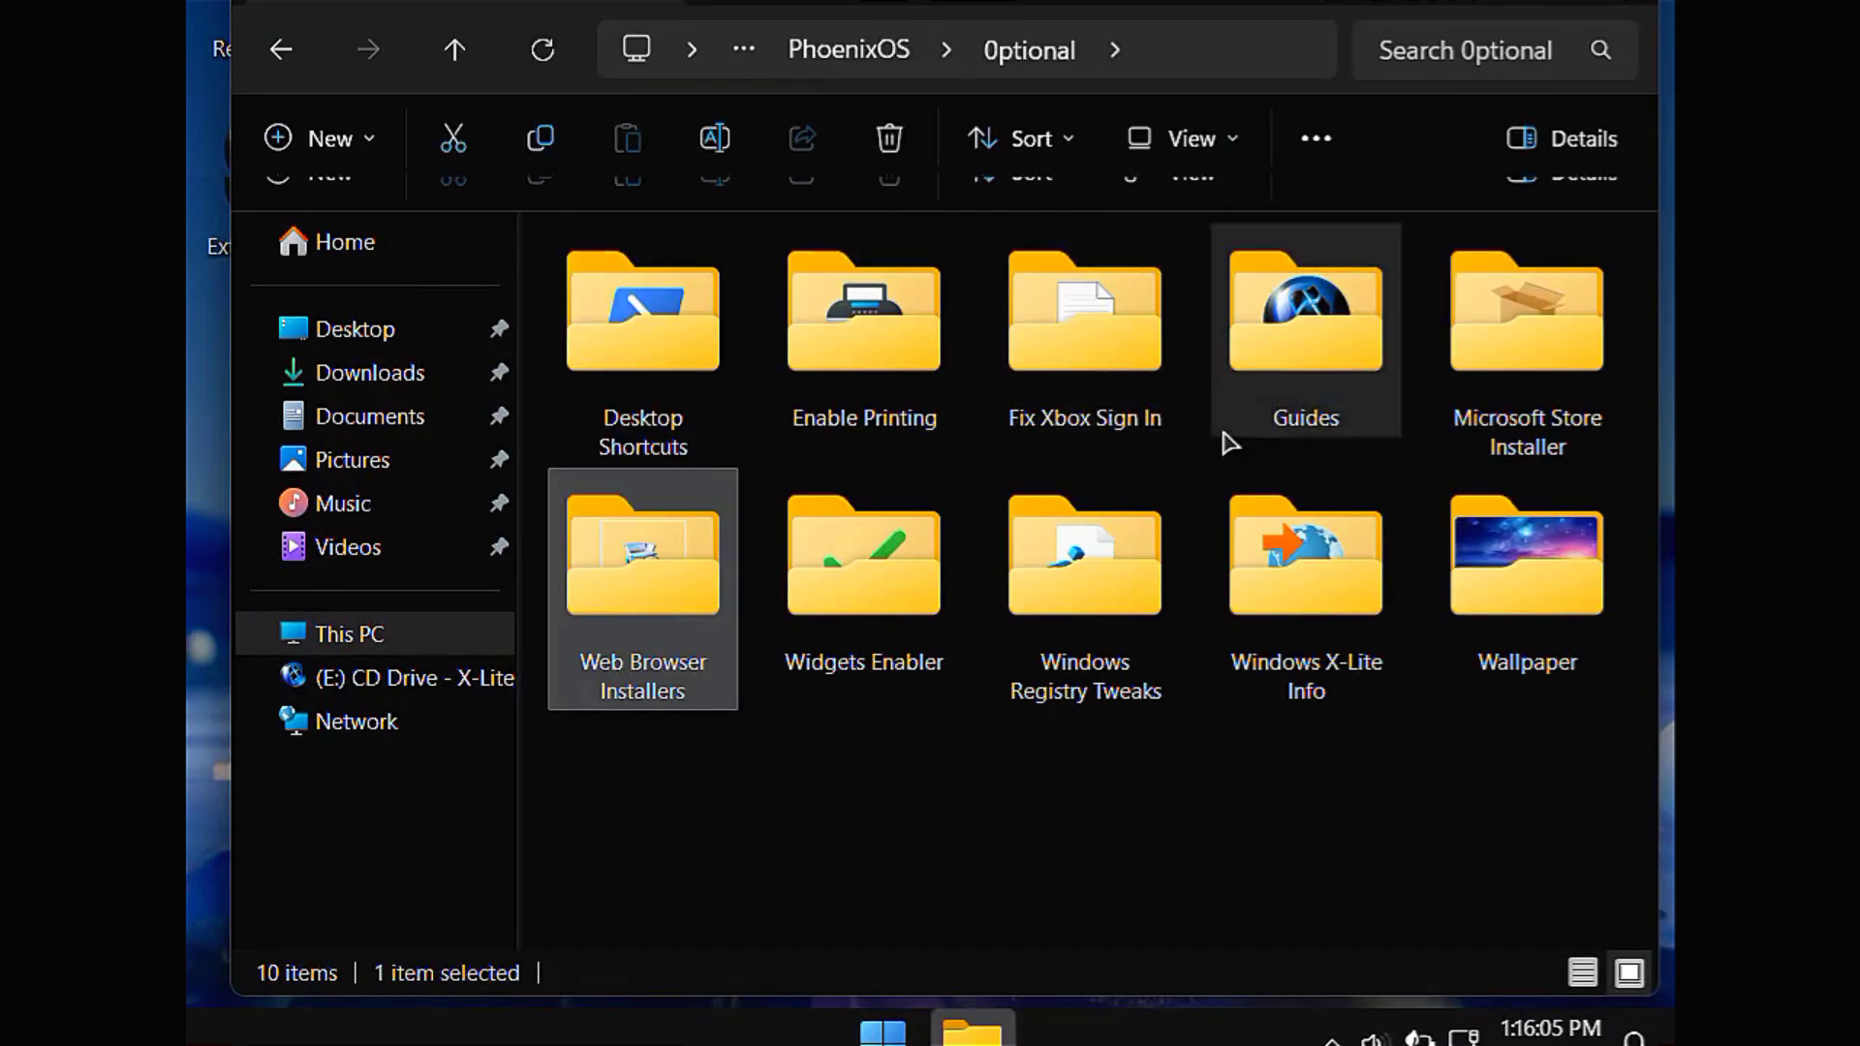
double_click(1357, 643)
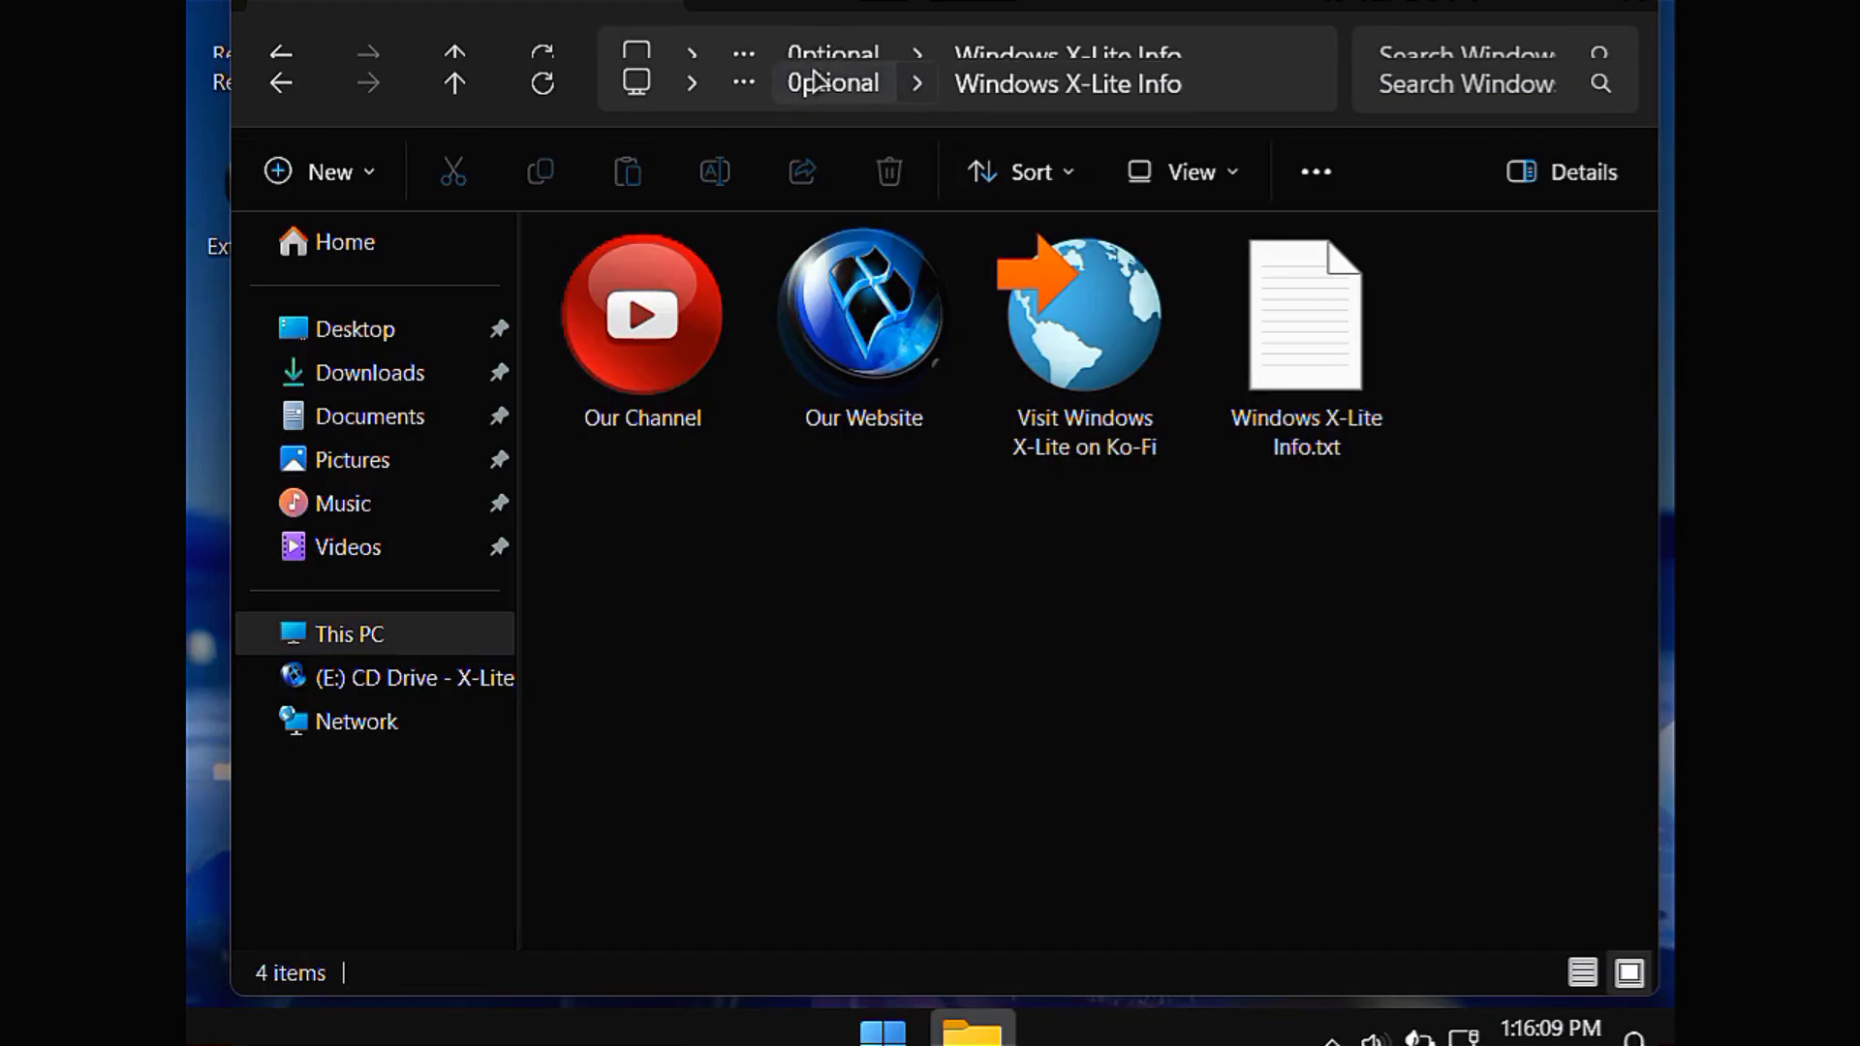
left_click(814, 83)
Open the Wallpaper folder and set img0.jpg as the desktop background.
left_click(1599, 612)
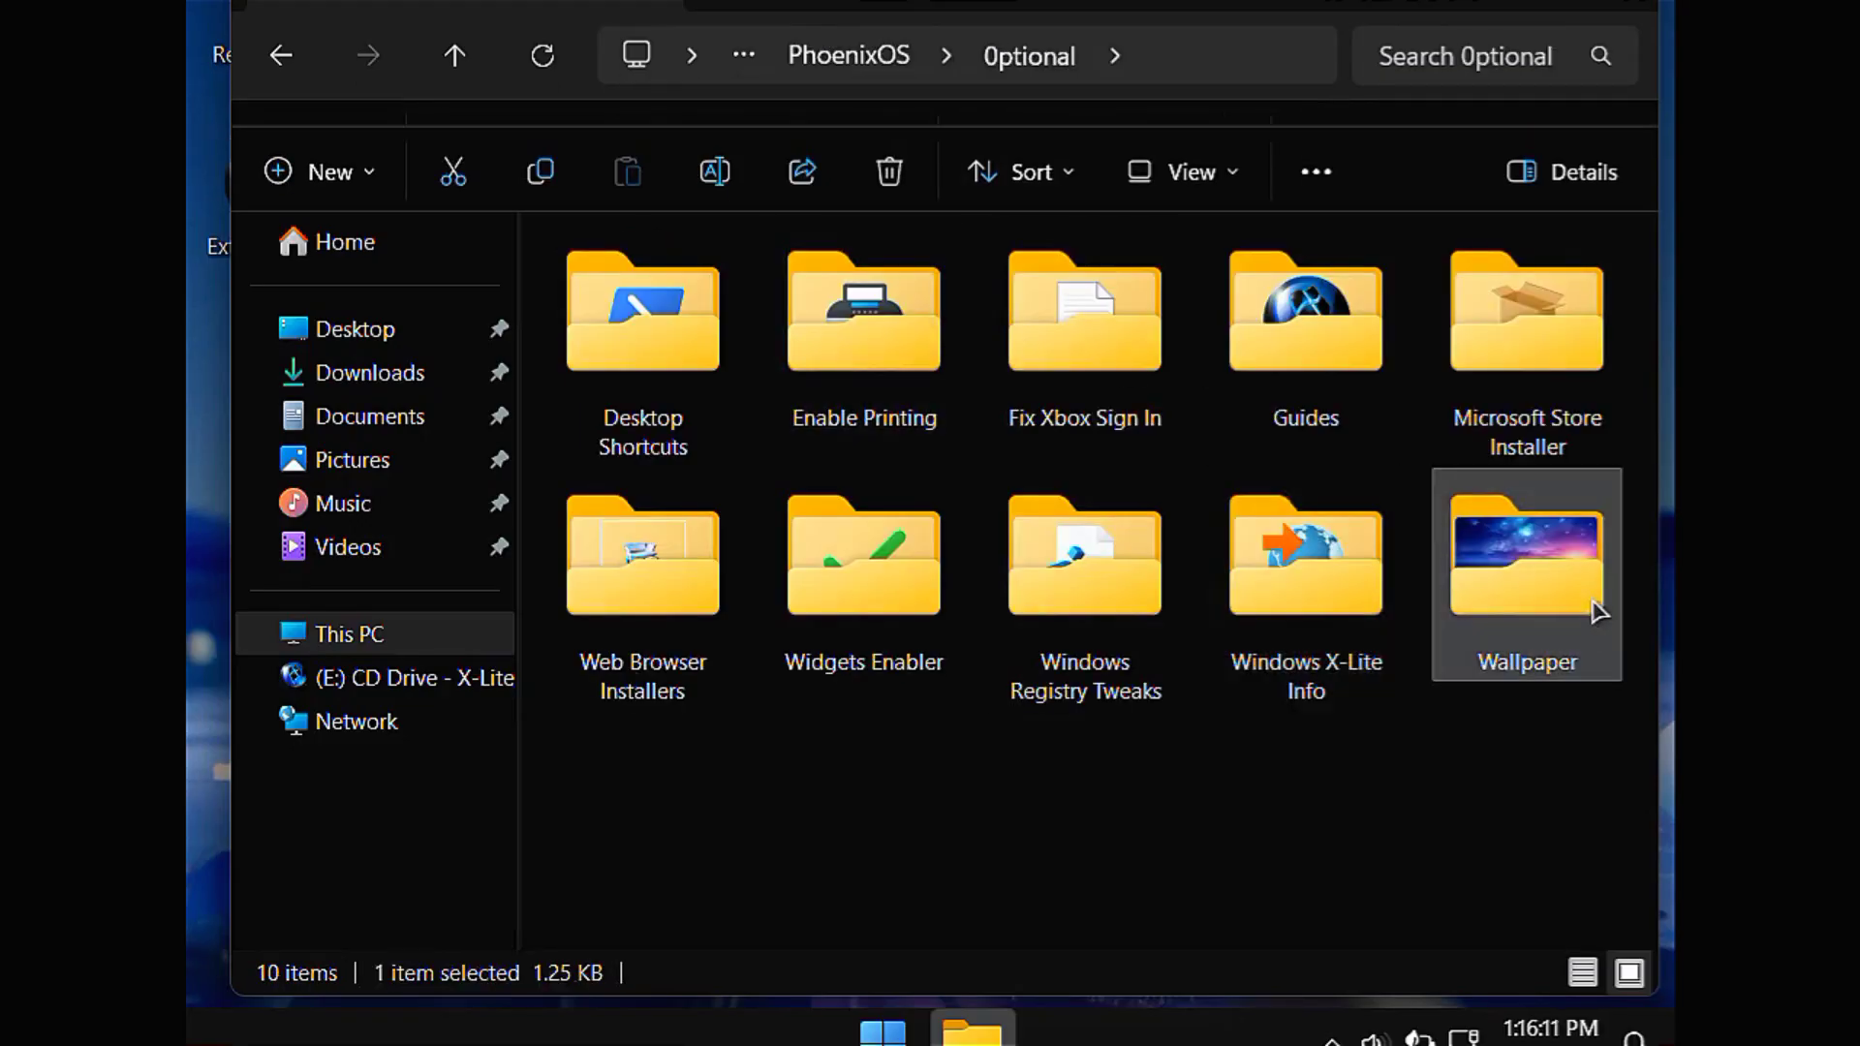
double_click(1598, 613)
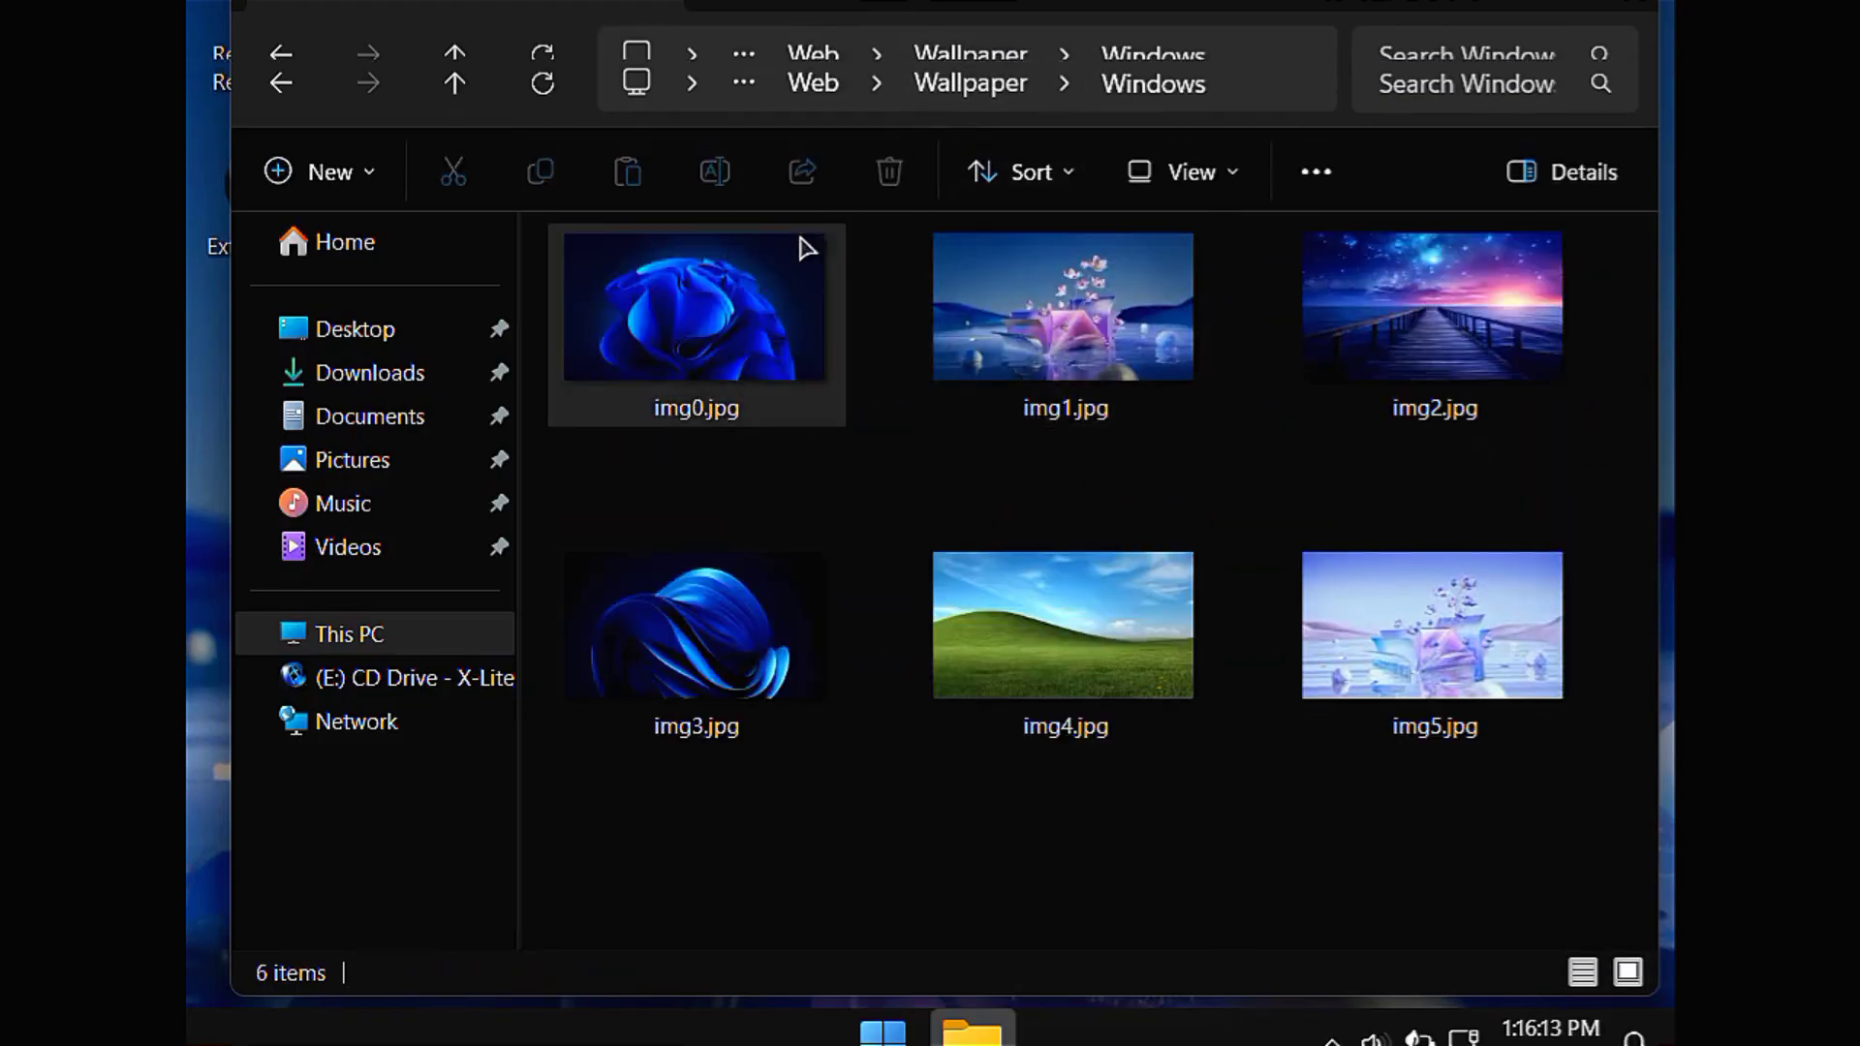
left_click(729, 312)
right_click(731, 315)
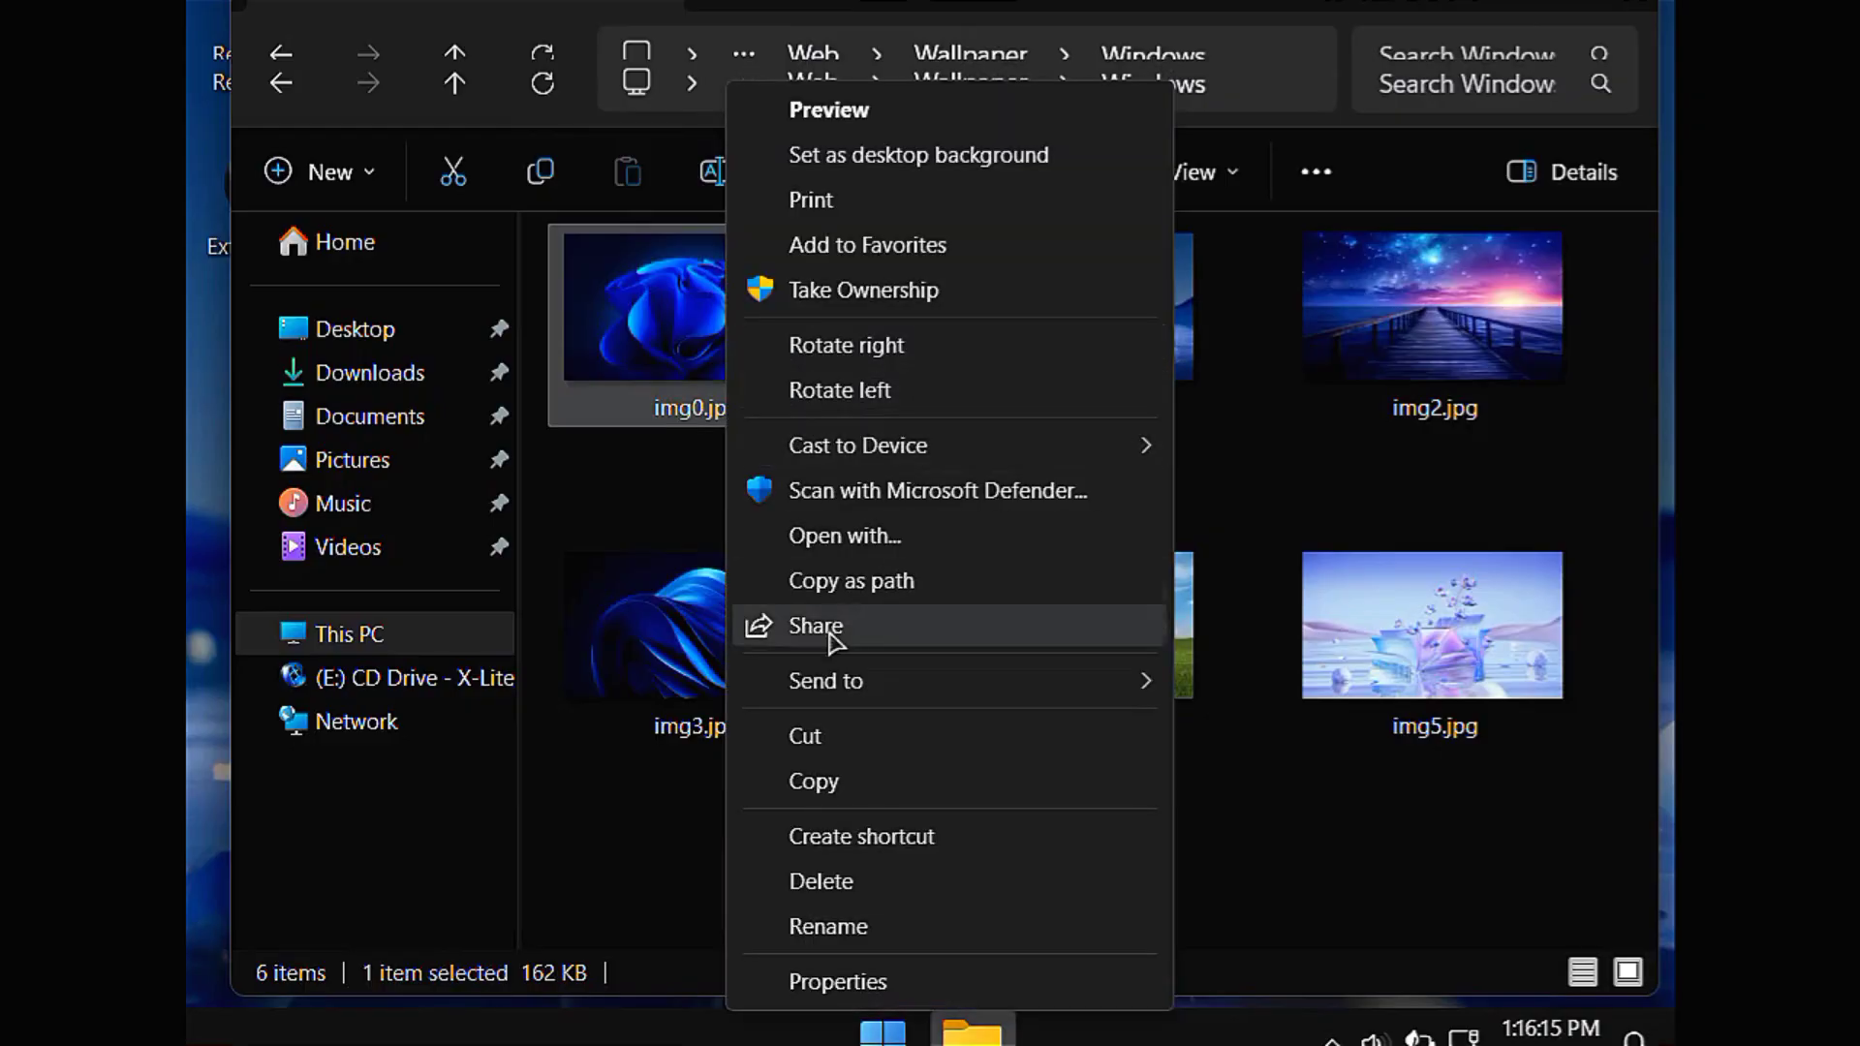
left_click(916, 155)
left_click(1099, 828)
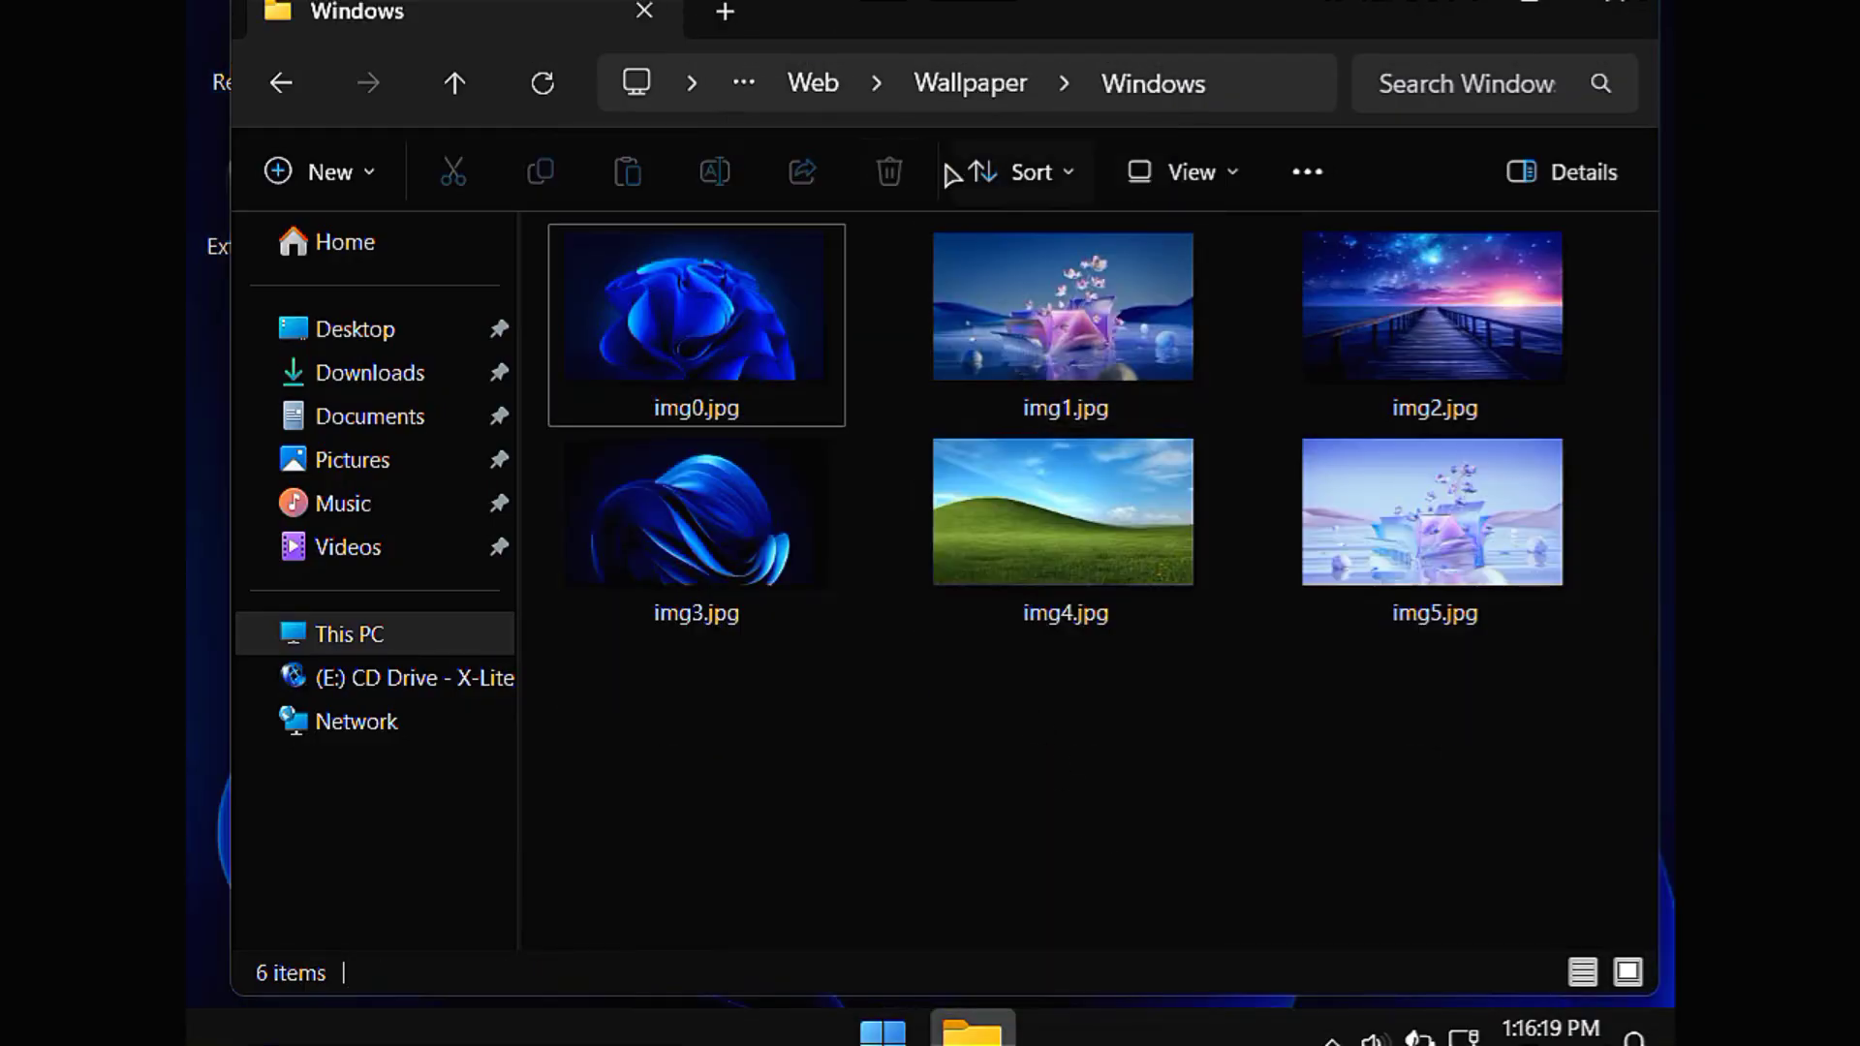
Browse the Spotlight wallpaper folder and the parent Web folder, and close File Explorer.
left_click(980, 85)
double_click(643, 290)
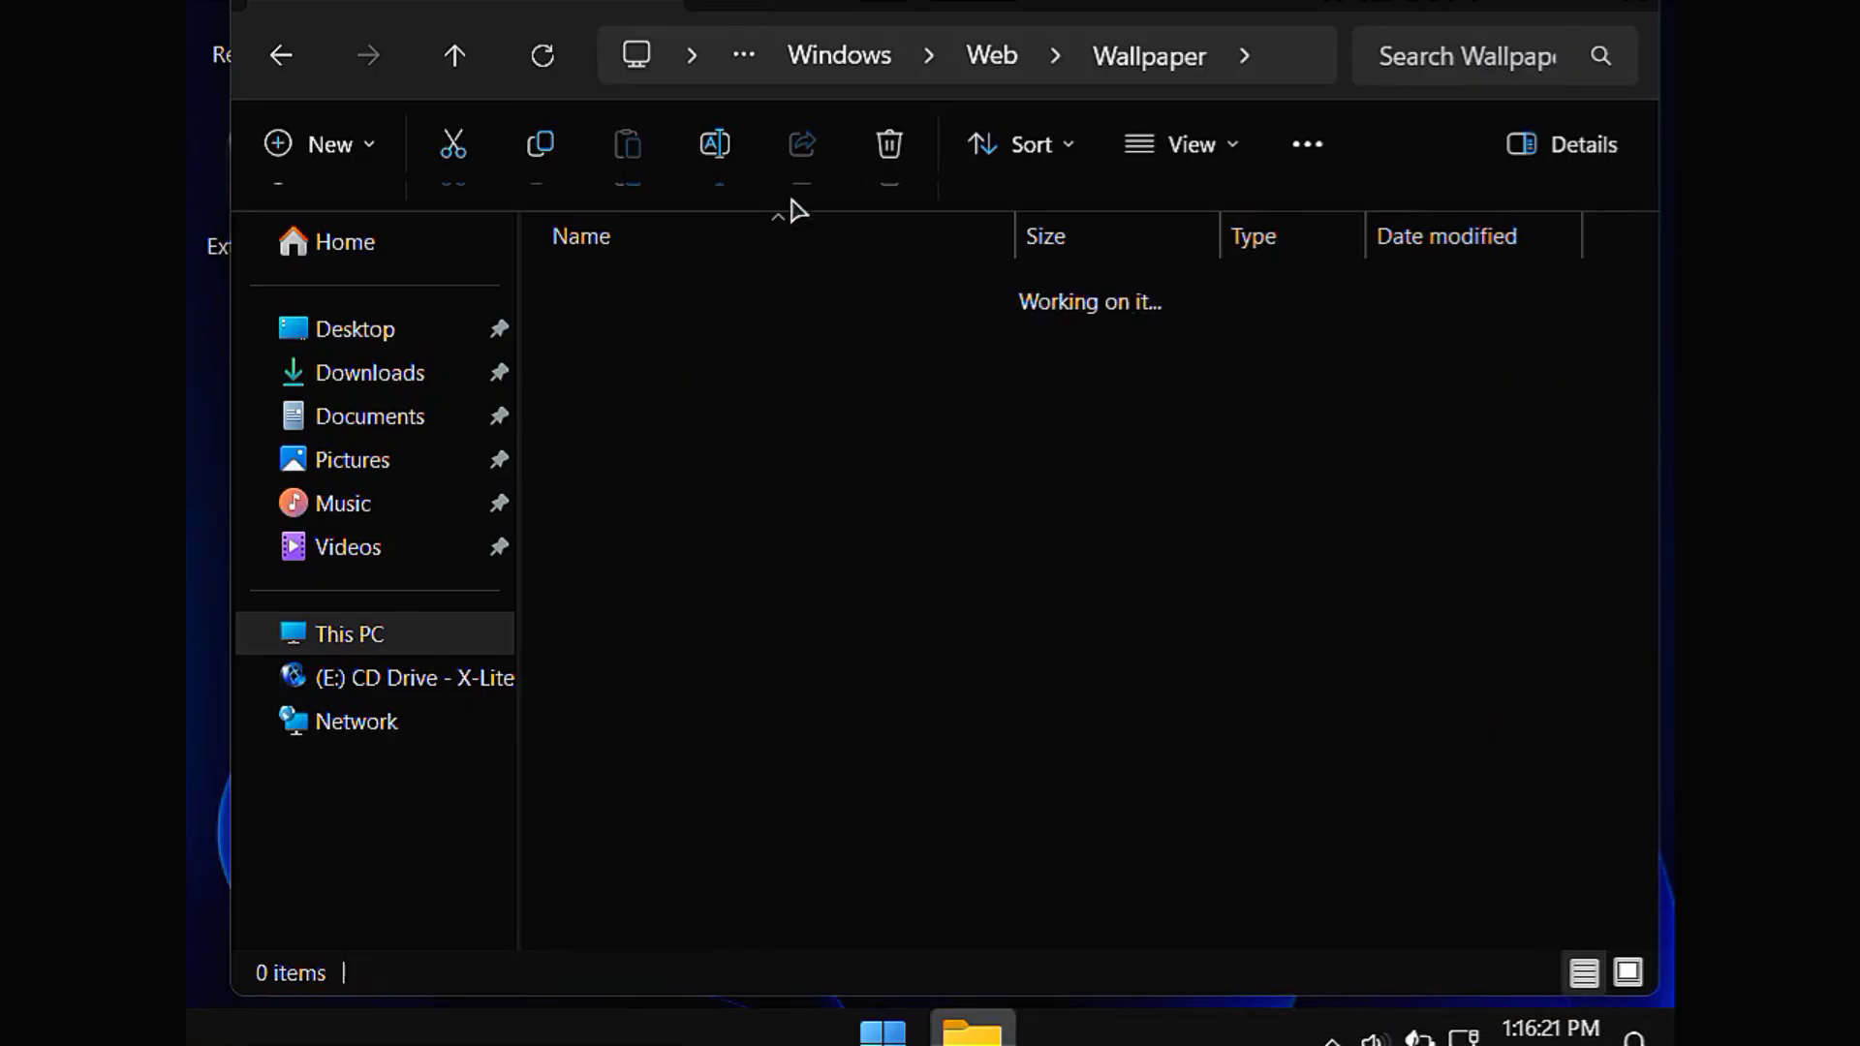
left_click(981, 85)
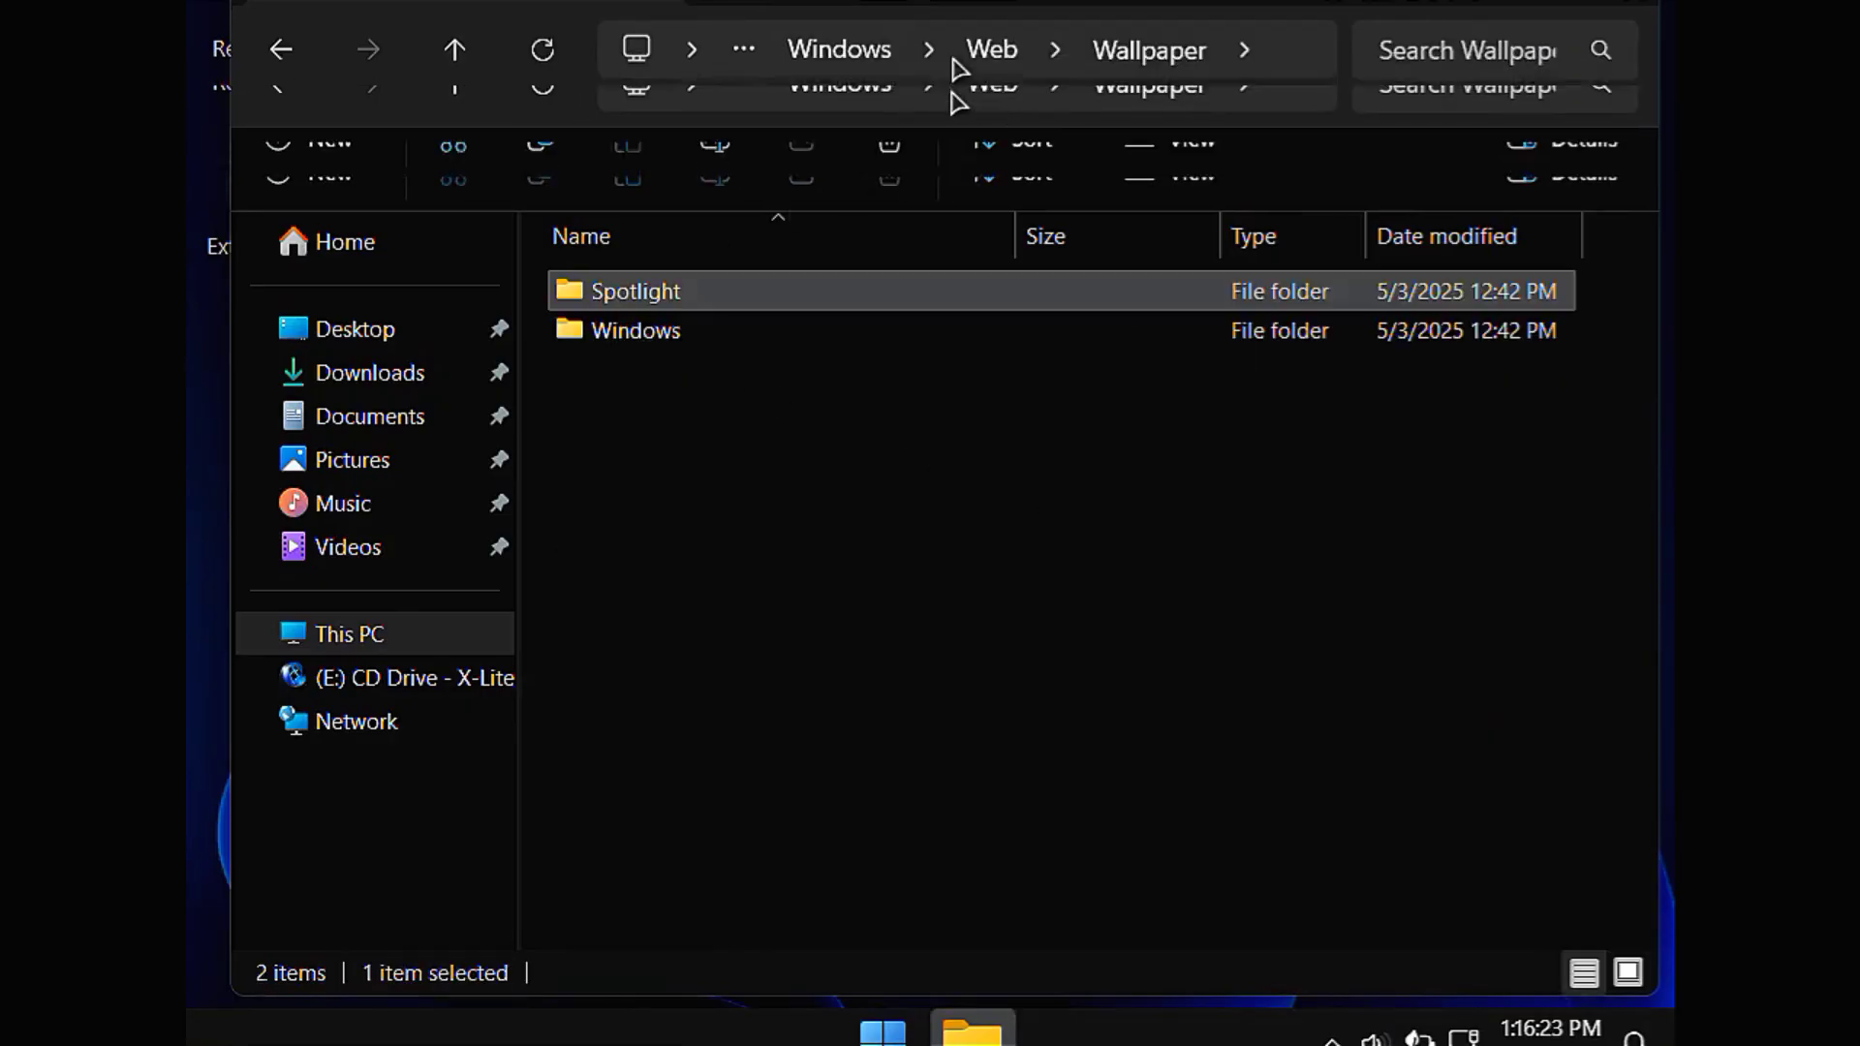
left_click(831, 85)
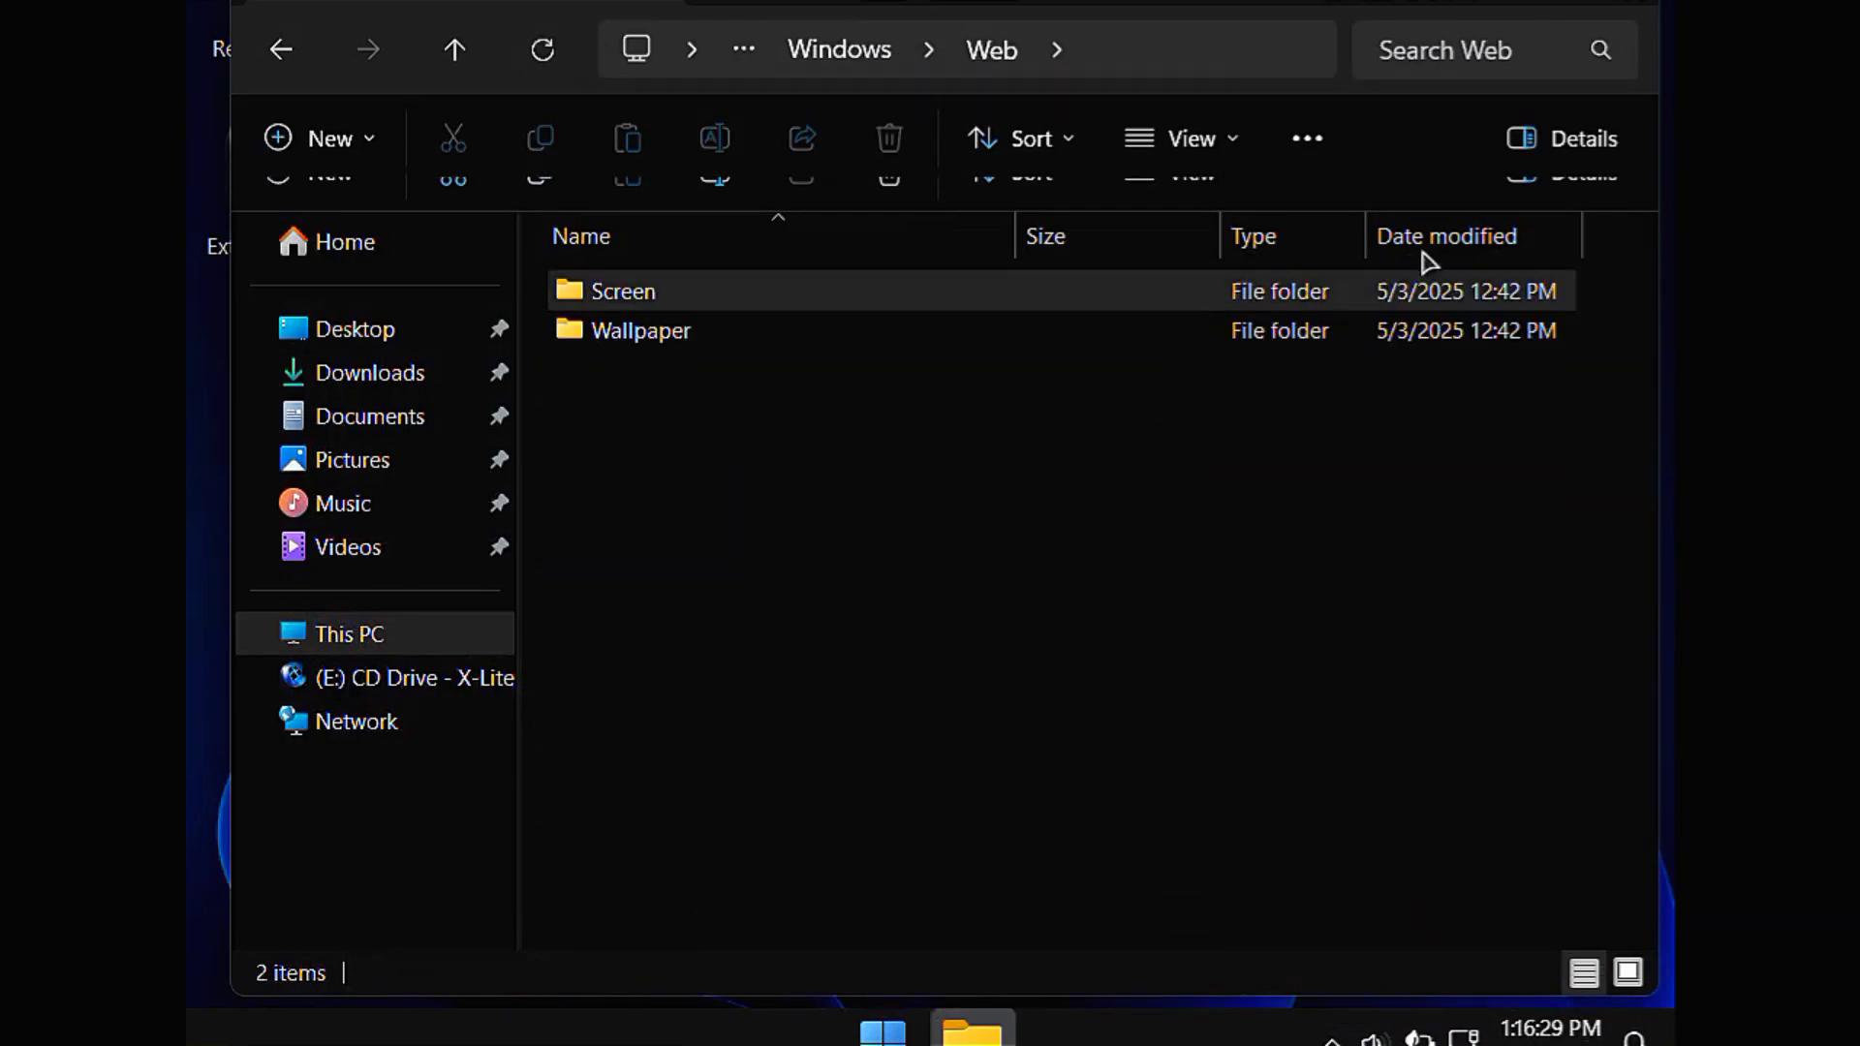
left_click(1615, 6)
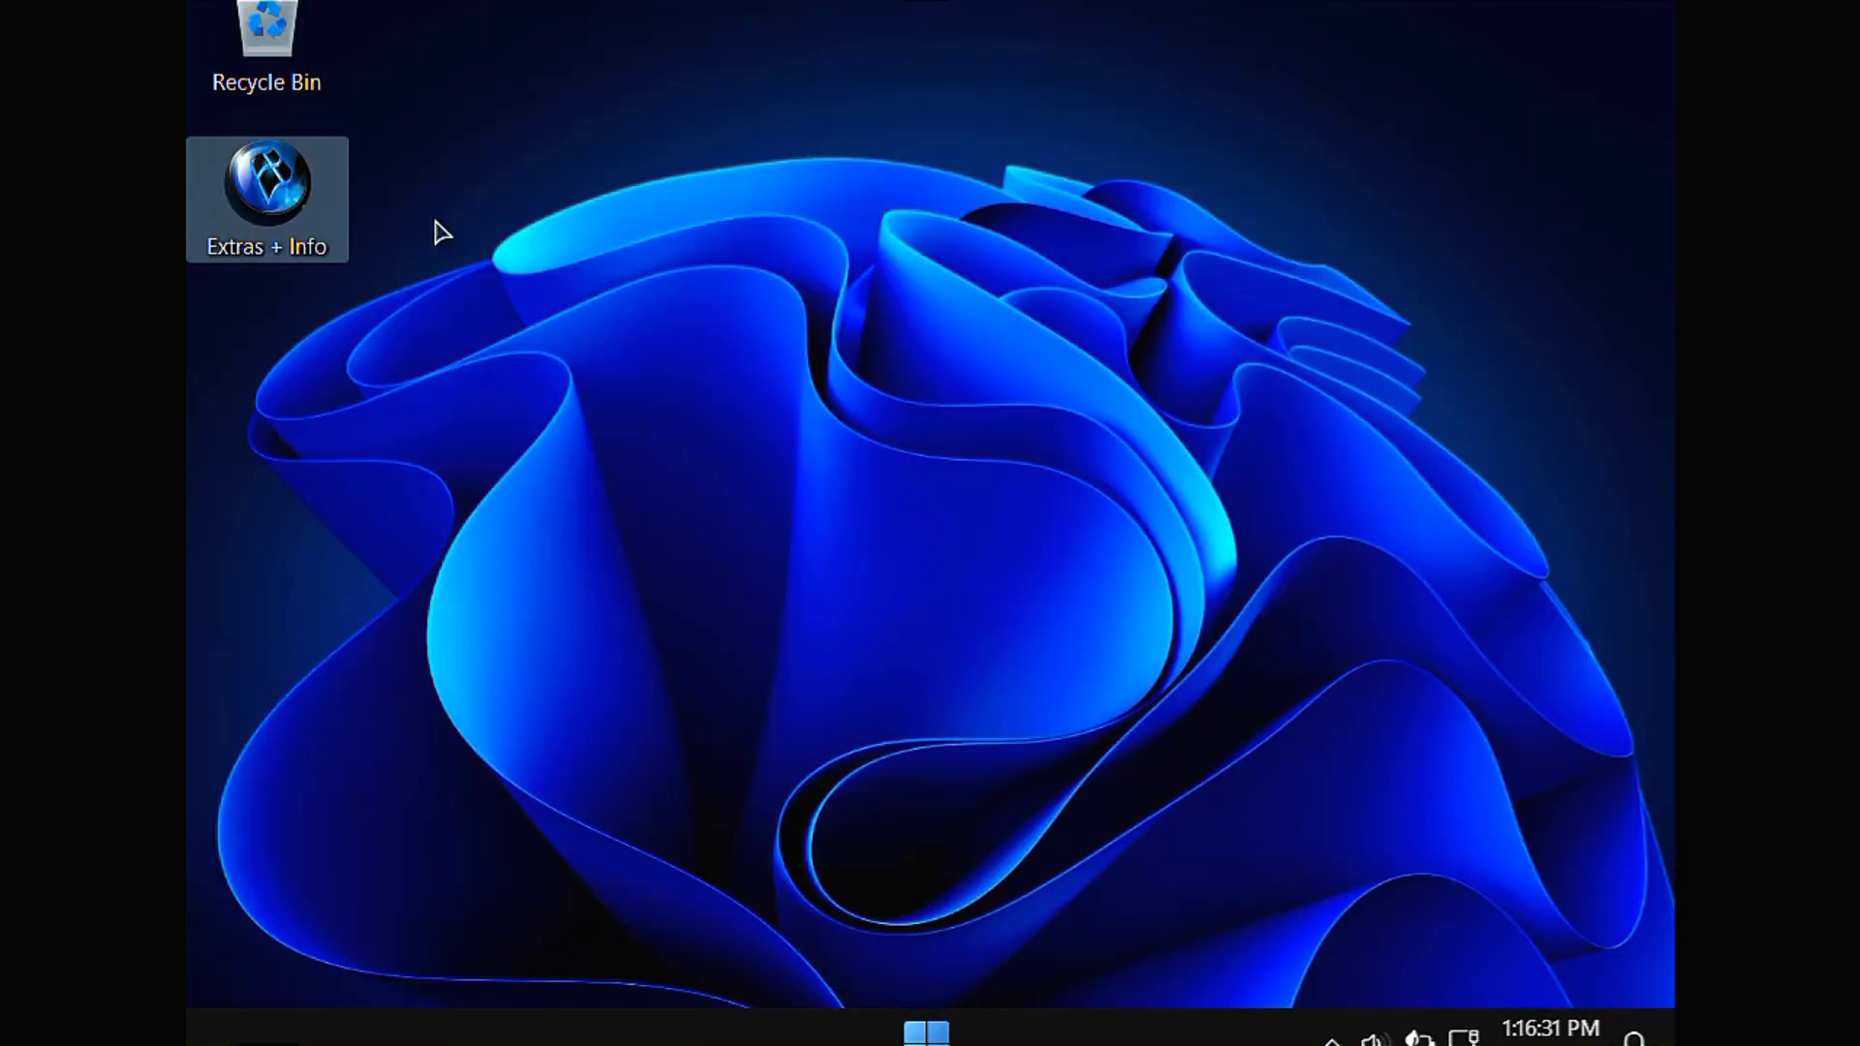
Reopen the Extras + Info folder from the desktop.
double_click(334, 204)
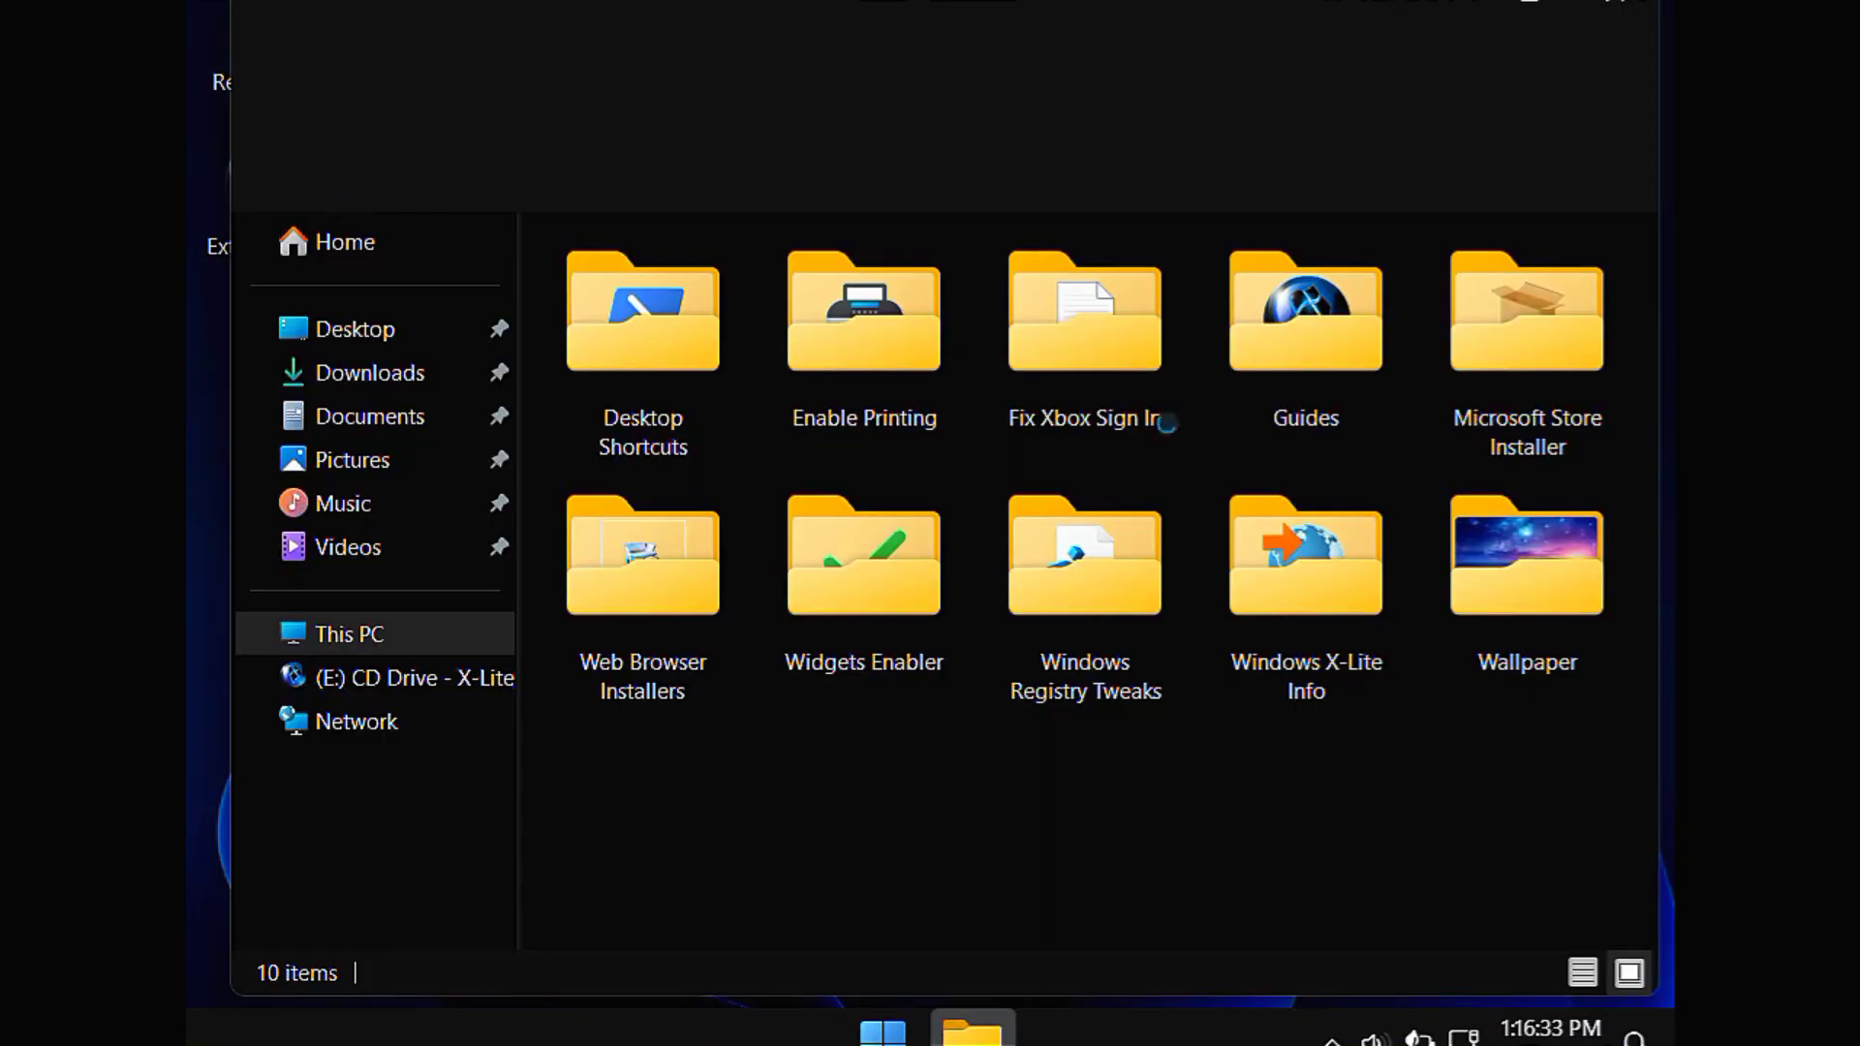